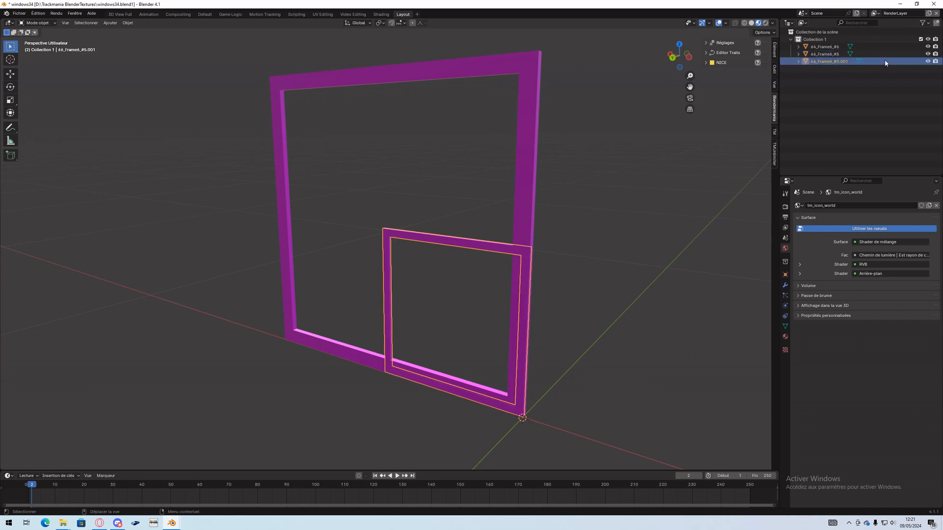
Delete the duplicate of the small frame, hide the remaining small frame, and select the large frame
{"action": "key", "text": "Delete"}
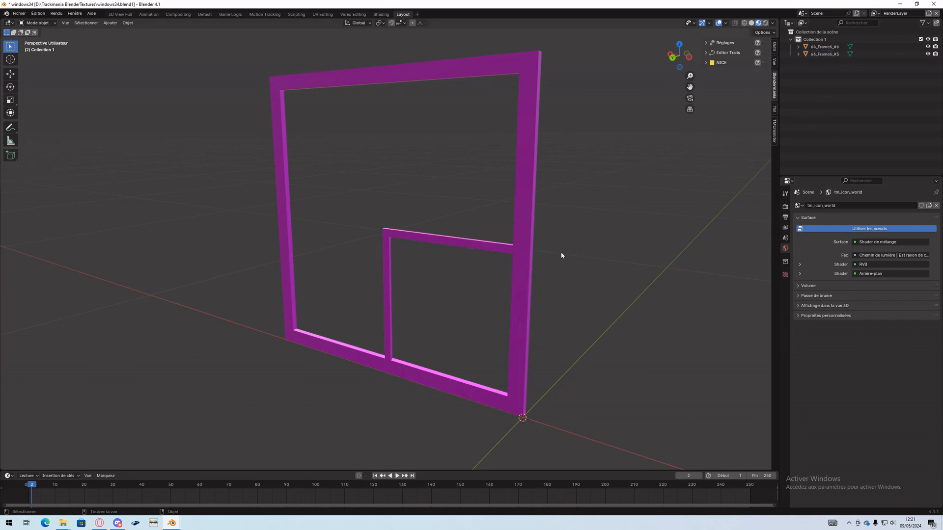
{"action": "left_click", "coordinate": [927, 54]}
{"action": "left_click", "coordinate": [884, 46]}
Examine the large frame from several angles, checking how it sits relative to the world origin and axes
{"action": "middle_click_drag", "start_coordinate": [558, 191], "coordinate": [451, 276]}
{"action": "scroll", "coordinate": [442, 205], "scroll_direction": "down", "scroll_amount": 3}
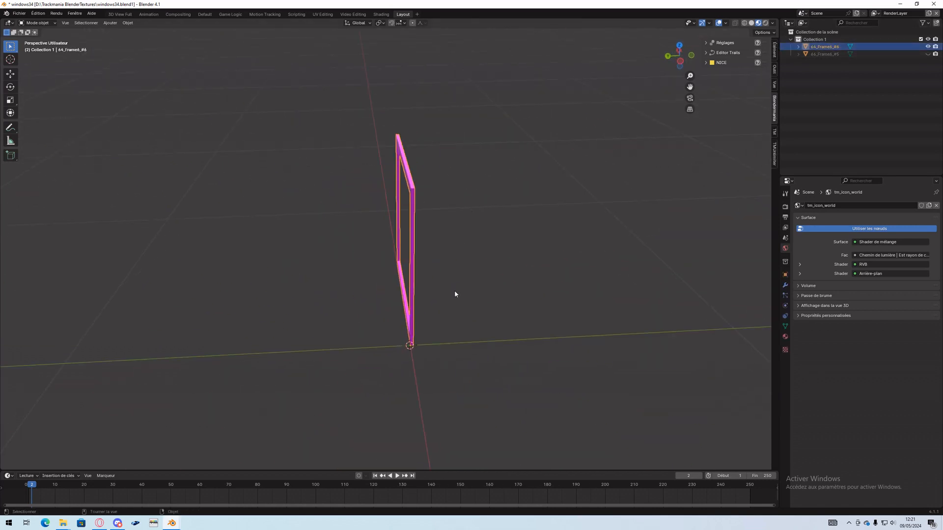
{"action": "middle_click_drag", "start_coordinate": [584, 186], "coordinate": [545, 182]}
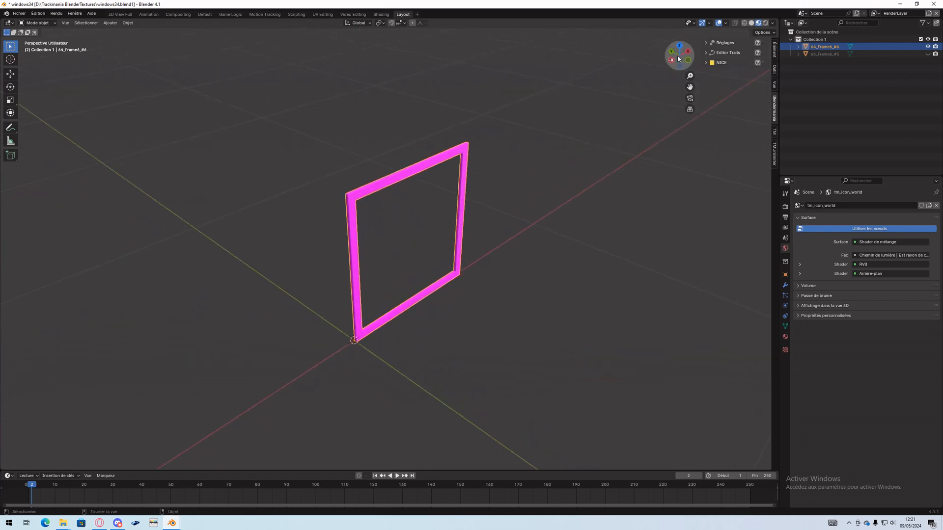
{"action": "middle_click_drag", "start_coordinate": [423, 210], "coordinate": [448, 260], "text": "shift"}
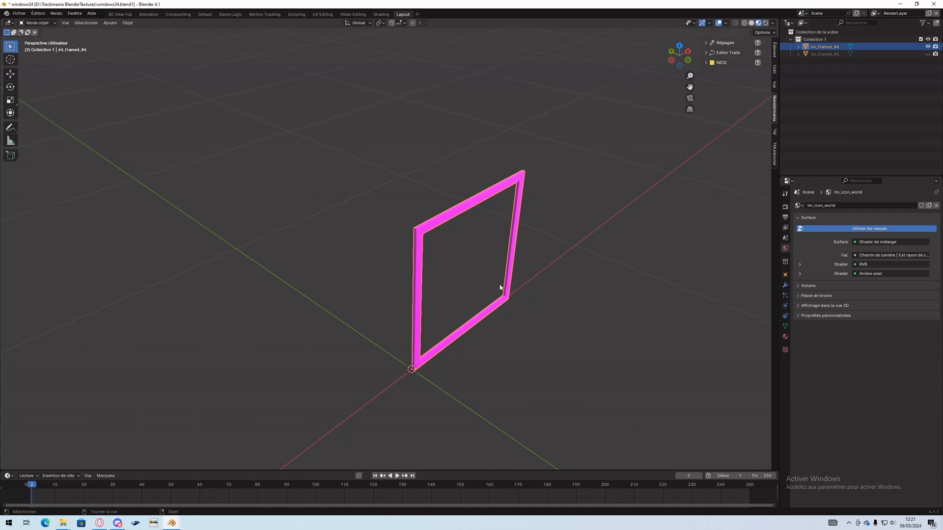
{"action": "middle_click_drag", "start_coordinate": [431, 363], "coordinate": [445, 332], "text": "shift"}
{"action": "scroll", "coordinate": [441, 330], "scroll_direction": "up", "scroll_amount": 2}
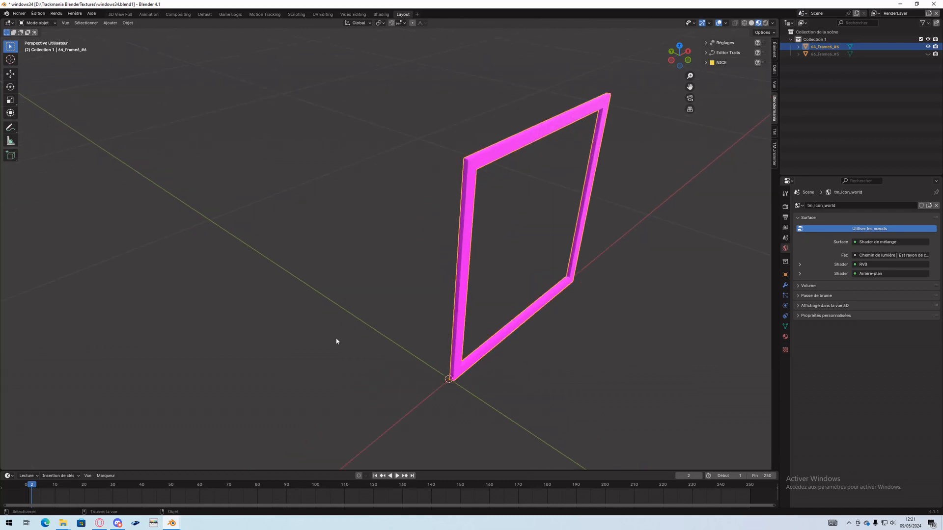
{"action": "middle_click_drag", "start_coordinate": [528, 244], "coordinate": [558, 239]}
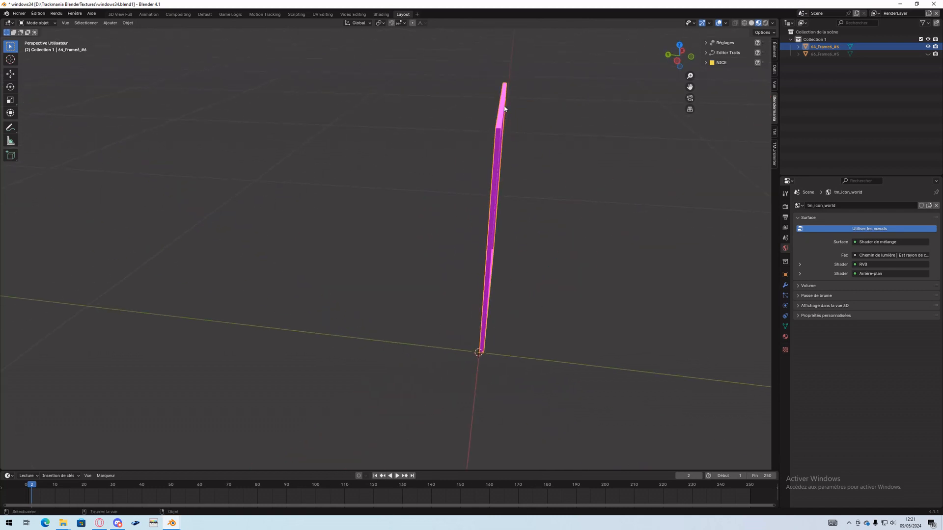
{"action": "middle_click_drag", "start_coordinate": [490, 131], "coordinate": [362, 277]}
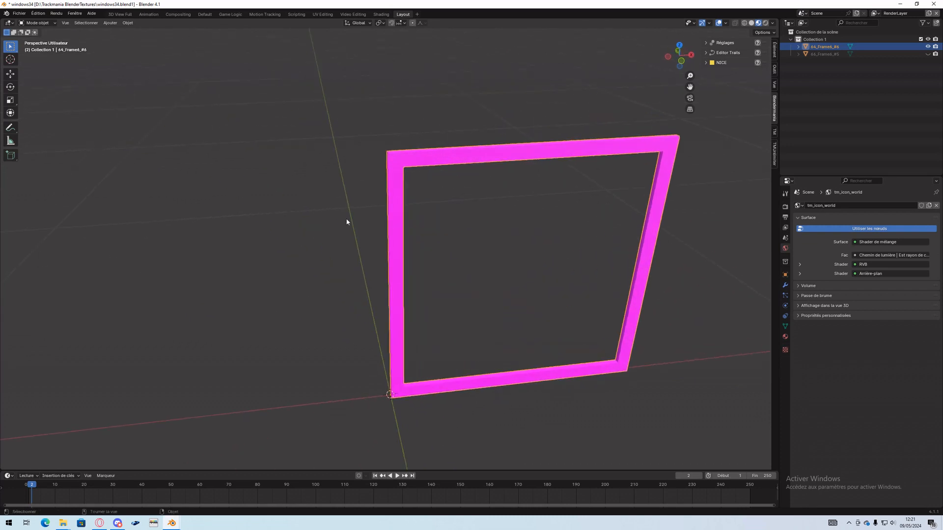
Move the large frame along the Y axis so the other side of its lower corner meets the origin
{"action": "middle_click_drag", "start_coordinate": [463, 366], "coordinate": [488, 254]}
{"action": "scroll", "coordinate": [488, 254], "scroll_direction": "up", "scroll_amount": 3}
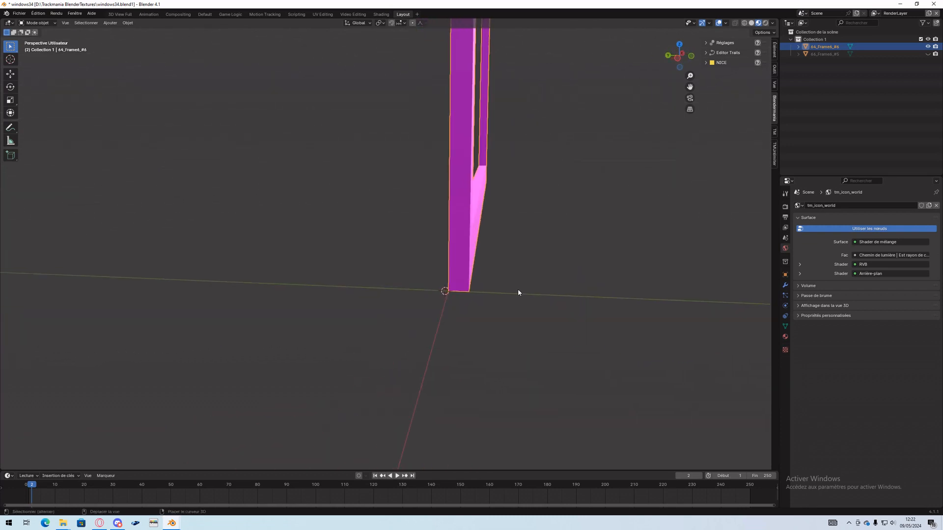
{"action": "middle_click_drag", "start_coordinate": [517, 290], "coordinate": [464, 318], "text": "shift"}
{"action": "scroll", "coordinate": [462, 321], "scroll_direction": "up", "scroll_amount": 3}
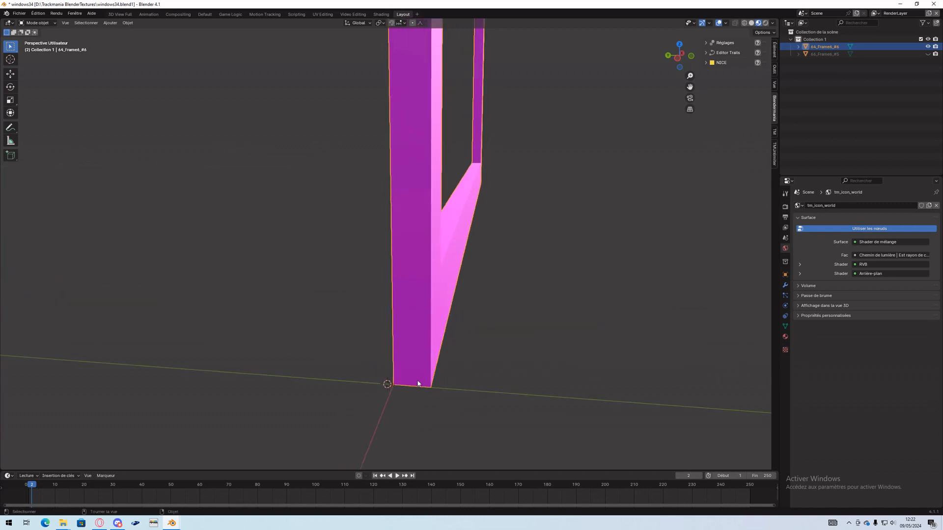
{"action": "key", "text": "g"}
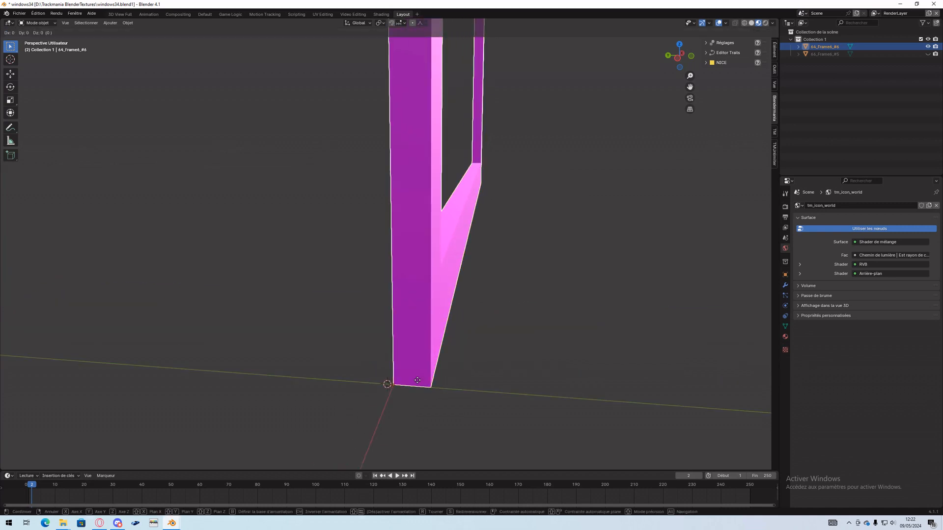
{"action": "key", "text": "y"}
{"action": "left_click", "coordinate": [380, 377]}
{"action": "left_click", "coordinate": [455, 361]}
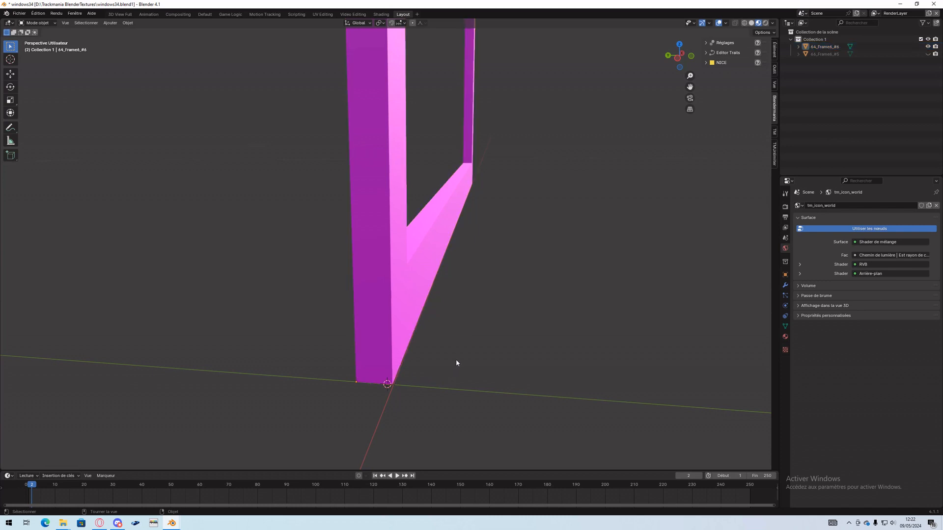
Show the TM add-on tools and inspect the large frame's lower corner at the origin in Edit Mode
{"action": "left_click", "coordinate": [775, 136]}
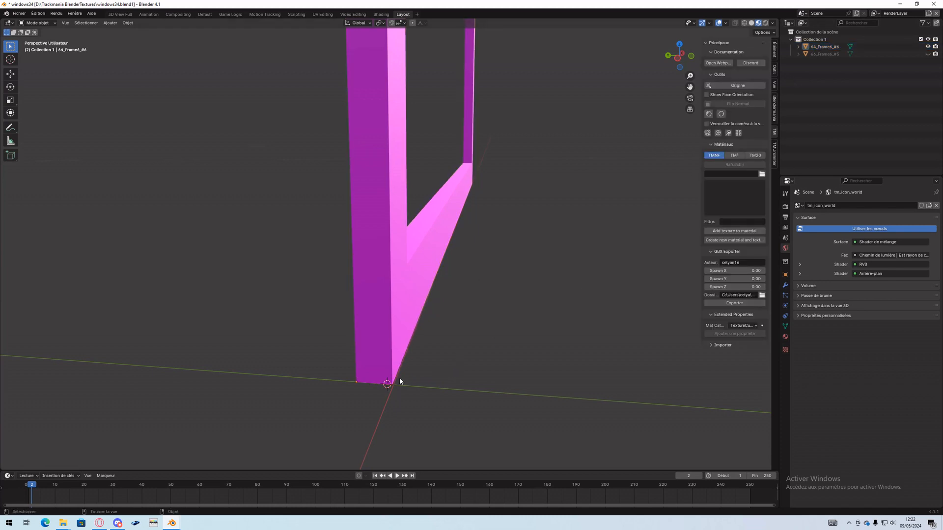
{"action": "left_click", "coordinate": [417, 308]}
{"action": "key", "text": "Tab"}
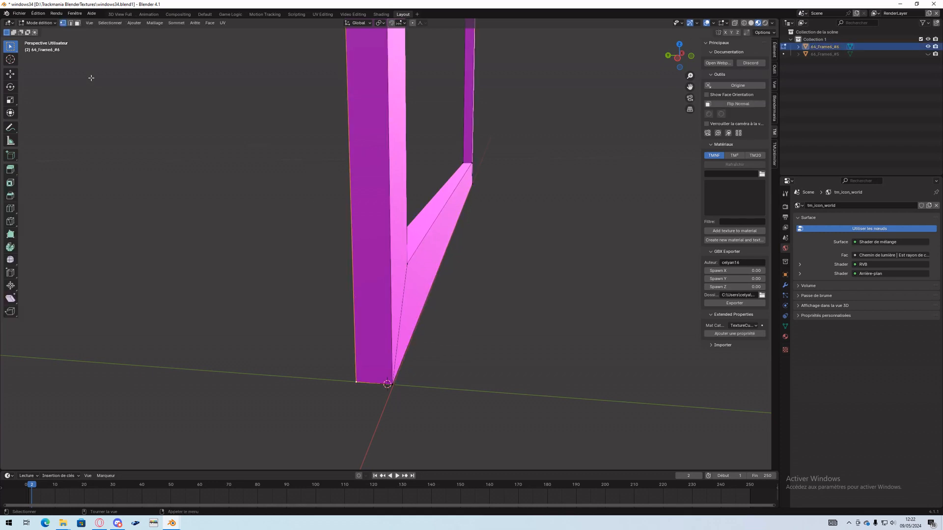
{"action": "left_click", "coordinate": [39, 23]}
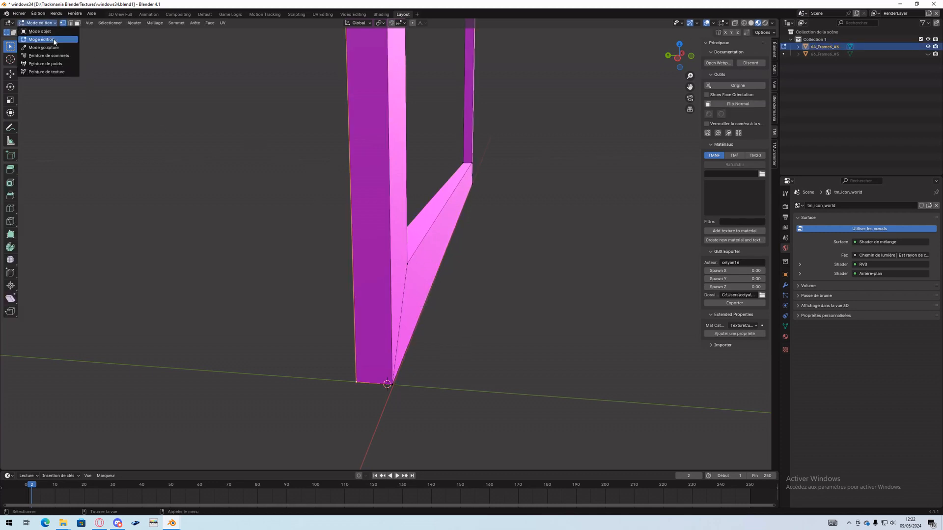
{"action": "left_click", "coordinate": [67, 40]}
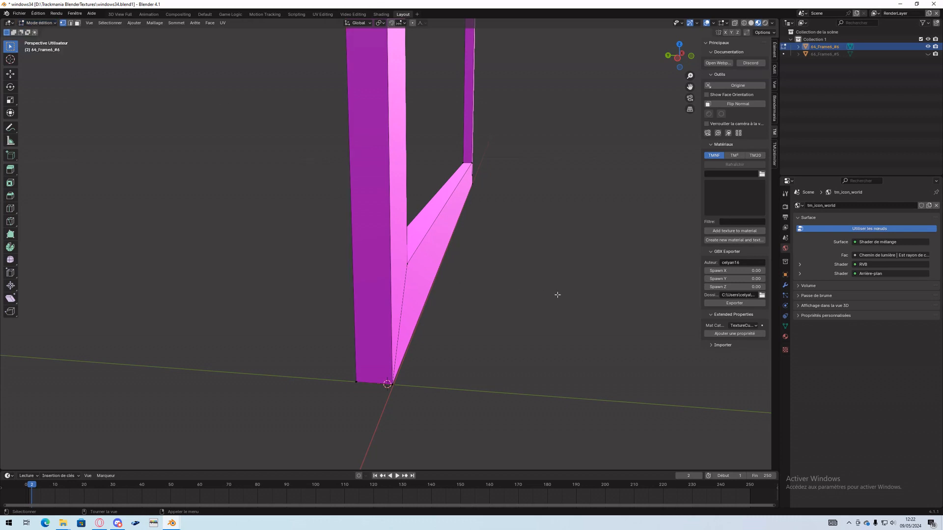
{"action": "middle_click_drag", "start_coordinate": [393, 383], "coordinate": [469, 360]}
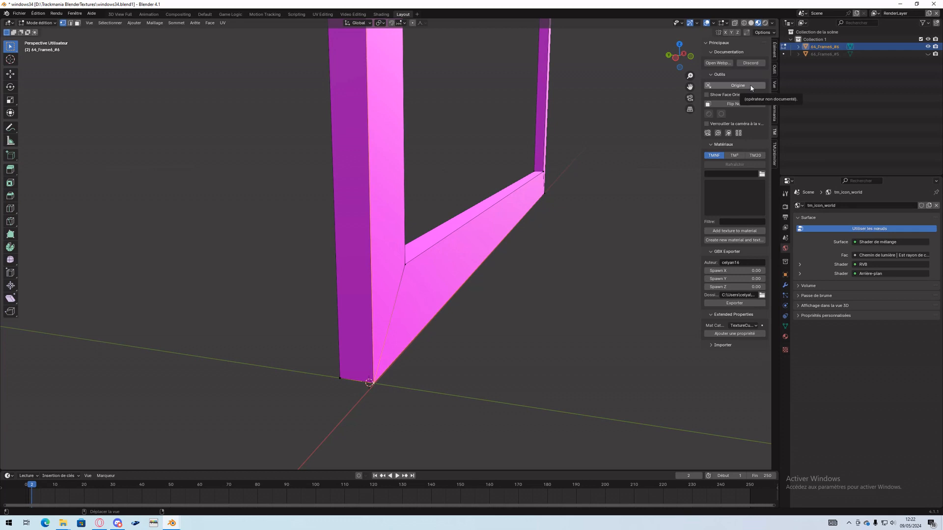
{"action": "key", "text": "Tab"}
Set the large frame's Y and Z position to 0 in Object Mode
{"action": "middle_click_drag", "start_coordinate": [511, 303], "coordinate": [402, 389]}
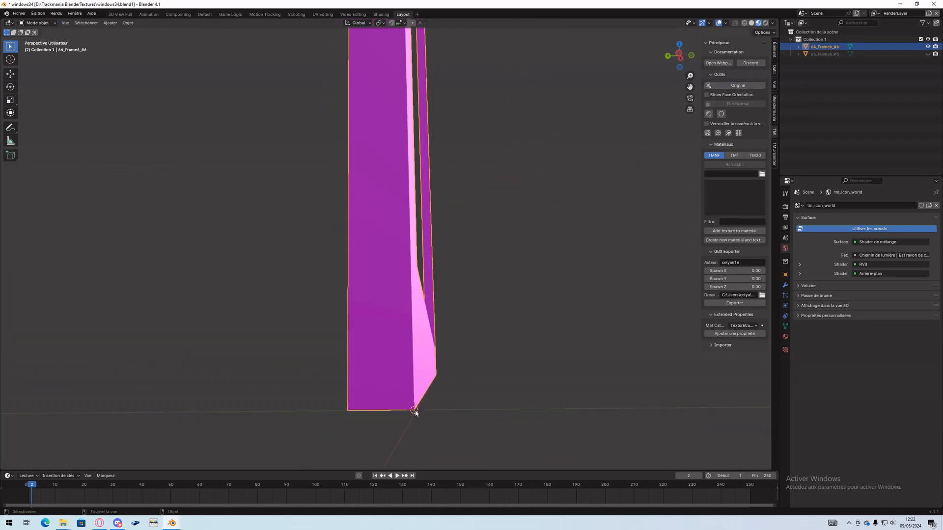
{"action": "left_click", "coordinate": [775, 55]}
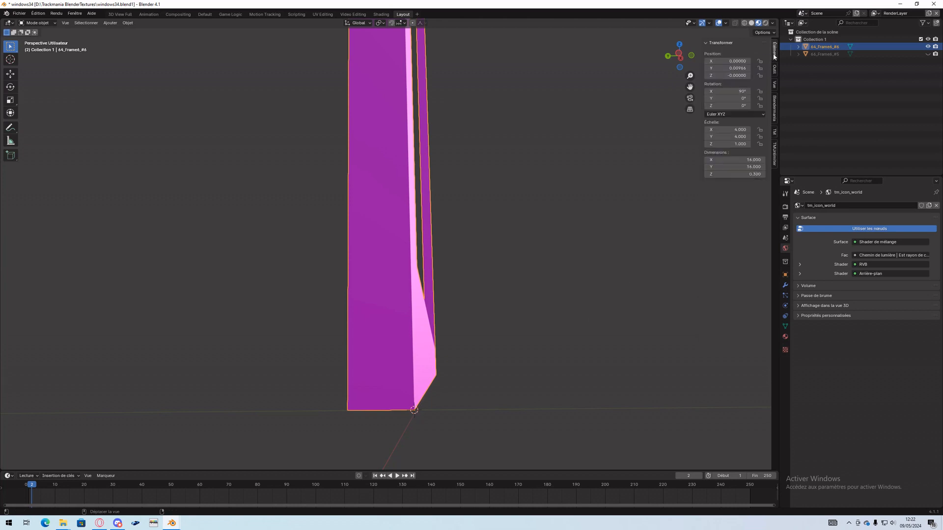
{"action": "left_click", "coordinate": [740, 69]}
{"action": "type", "text": "0"}
{"action": "key", "text": "Return"}
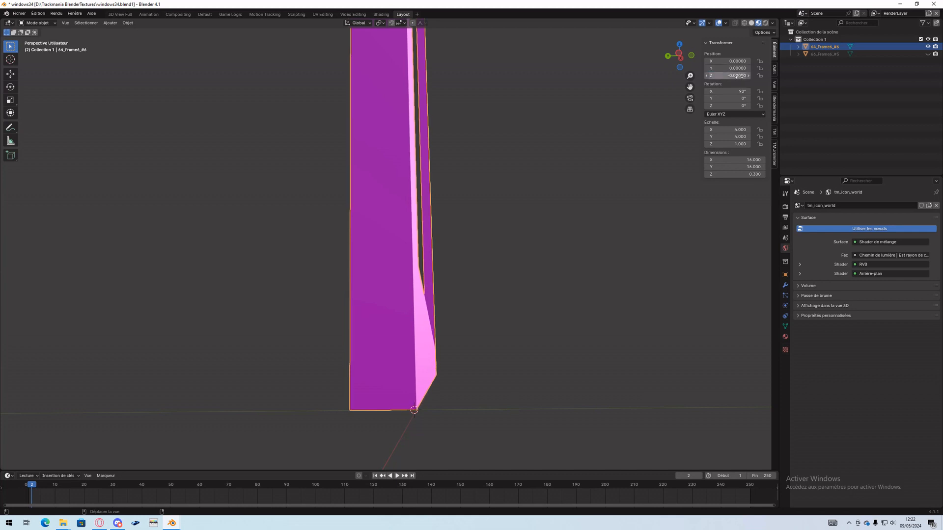
{"action": "left_click", "coordinate": [739, 77]}
{"action": "type", "text": "0"}
{"action": "key", "text": "Return"}
{"action": "middle_click_drag", "start_coordinate": [448, 405], "coordinate": [426, 419]}
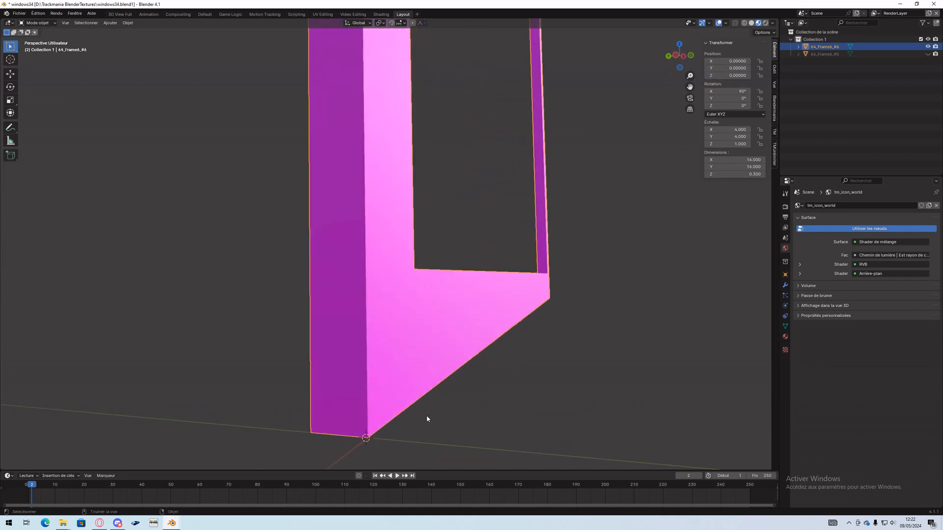
{"action": "scroll", "coordinate": [508, 398], "scroll_direction": "down", "scroll_amount": 5}
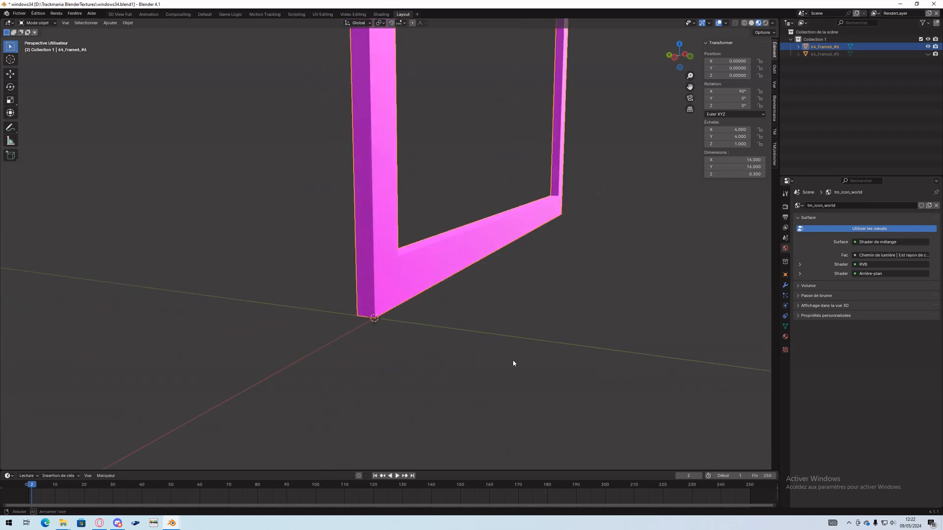
{"action": "middle_click_drag", "start_coordinate": [513, 362], "coordinate": [506, 342]}
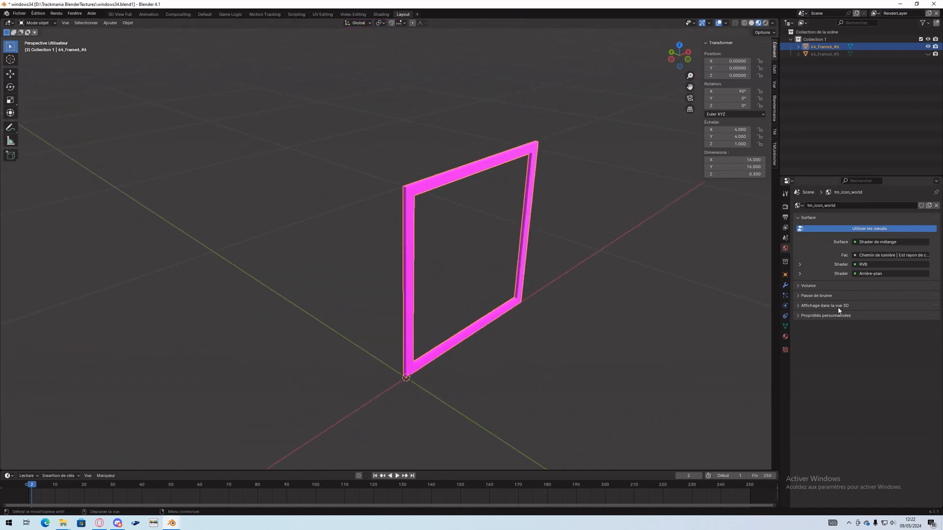
Make the large frame's material collidable in its TMUnlimiter collision properties, with #01: Concrete as collision material
{"action": "left_click", "coordinate": [785, 336]}
{"action": "scroll", "coordinate": [809, 334], "scroll_direction": "down", "scroll_amount": 1}
{"action": "scroll", "coordinate": [809, 331], "scroll_direction": "down", "scroll_amount": 4}
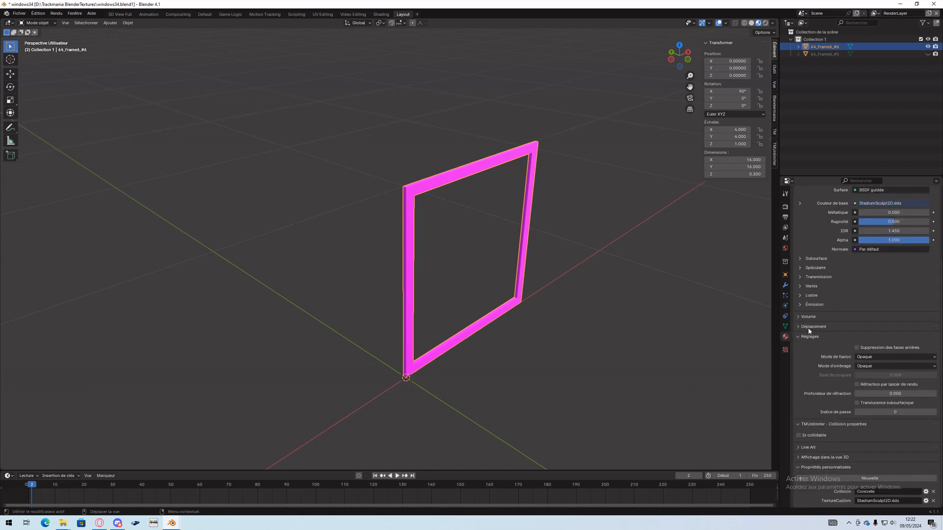
{"action": "left_click", "coordinate": [803, 436]}
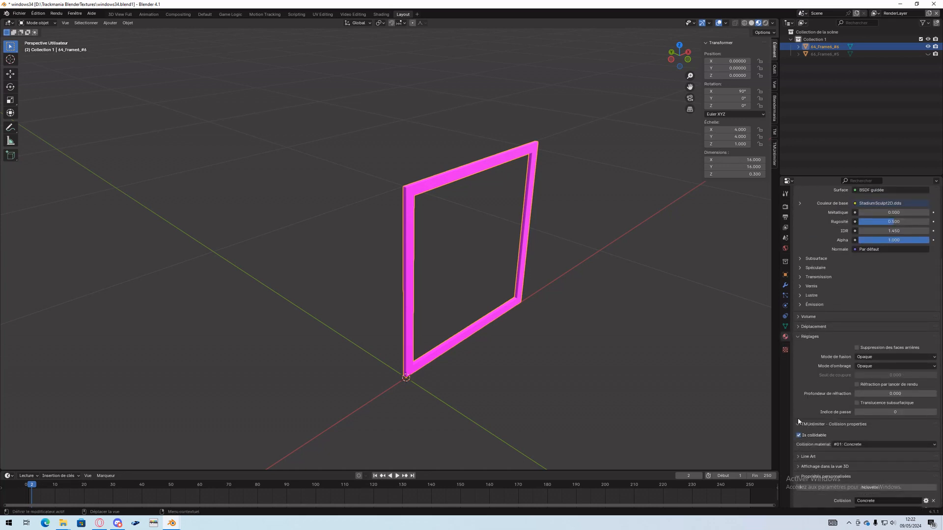
{"action": "middle_click_drag", "start_coordinate": [406, 311], "coordinate": [419, 309]}
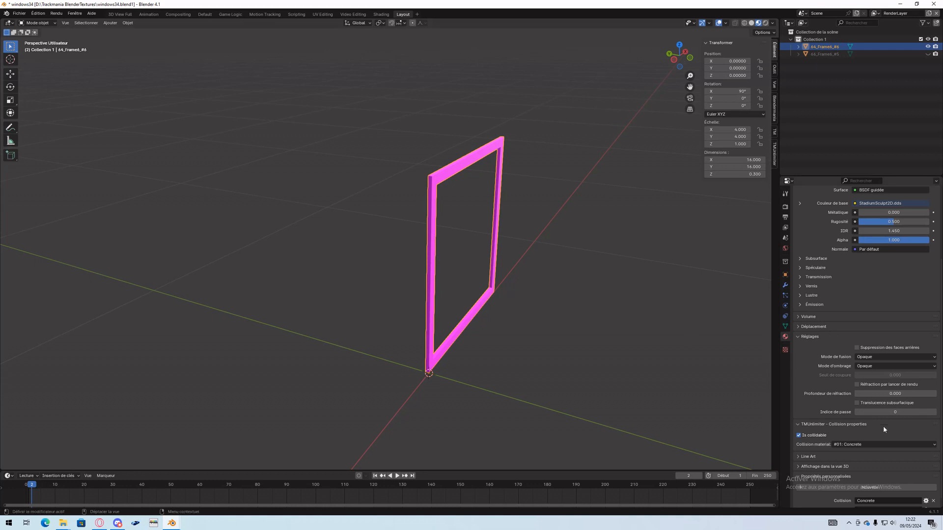
{"action": "scroll", "coordinate": [800, 426], "scroll_direction": "up", "scroll_amount": 1}
{"action": "left_click", "coordinate": [846, 458]}
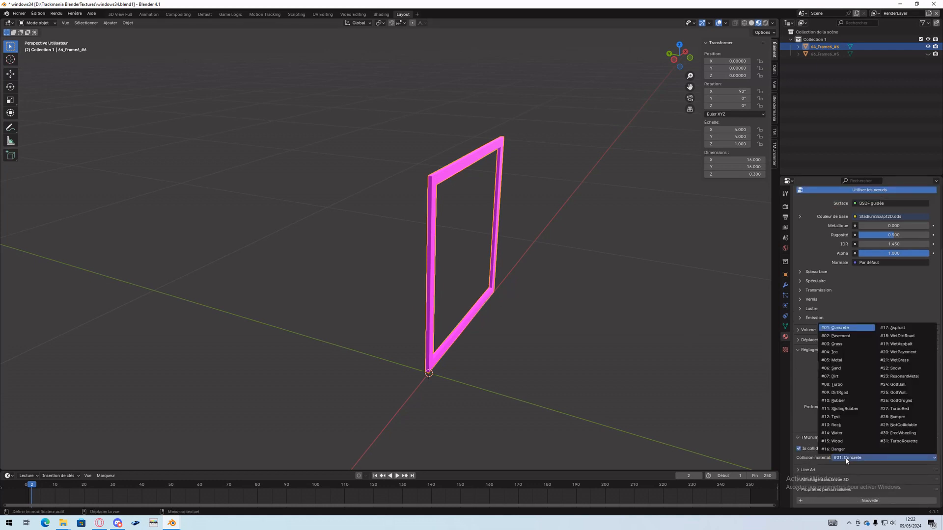
{"action": "left_click", "coordinate": [846, 328]}
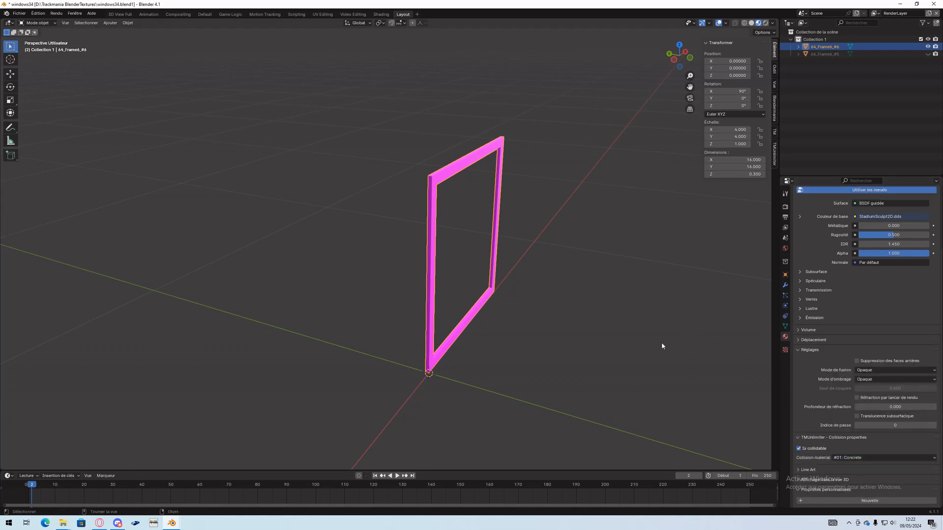
Enlarge the timeline area and turn it into a Shader Editor showing the frame's material nodes
{"action": "mouse_move", "coordinate": [663, 347]}
{"action": "middle_mouse_down"}
{"action": "mouse_move", "coordinate": [507, 349]}
{"action": "mouse_move", "coordinate": [573, 336]}
{"action": "mouse_move", "coordinate": [649, 349]}
{"action": "middle_mouse_up"}
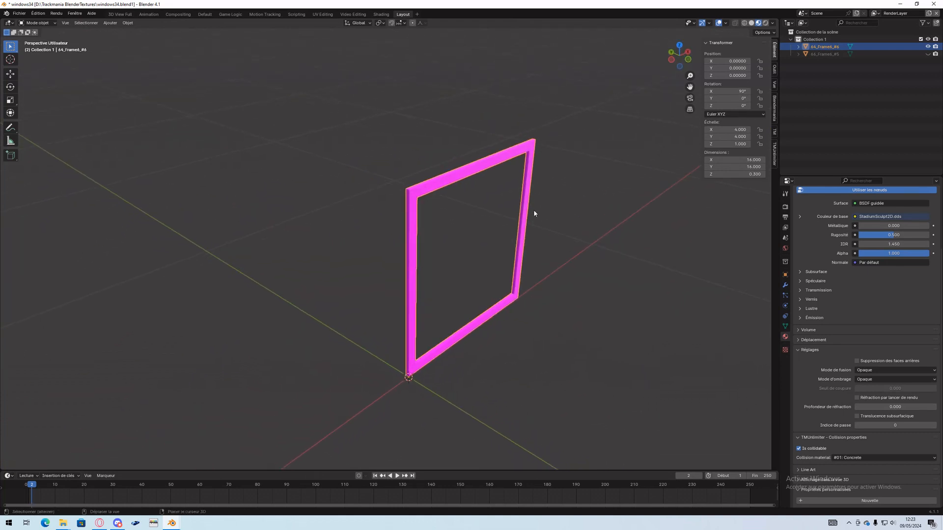
{"action": "middle_click_drag", "start_coordinate": [534, 211], "coordinate": [480, 286]}
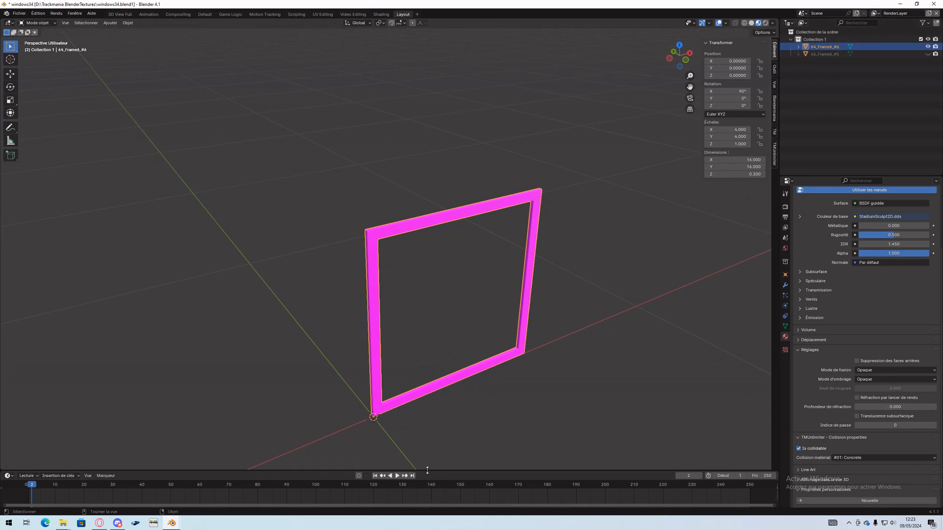
{"action": "left_click_drag", "start_coordinate": [427, 471], "coordinate": [295, 361]}
{"action": "left_click", "coordinate": [10, 366]}
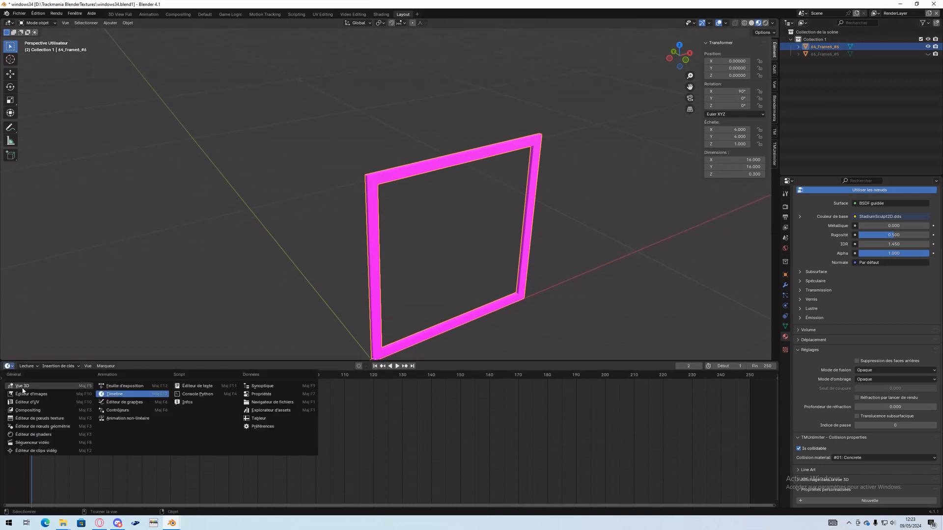
{"action": "left_click", "coordinate": [28, 435]}
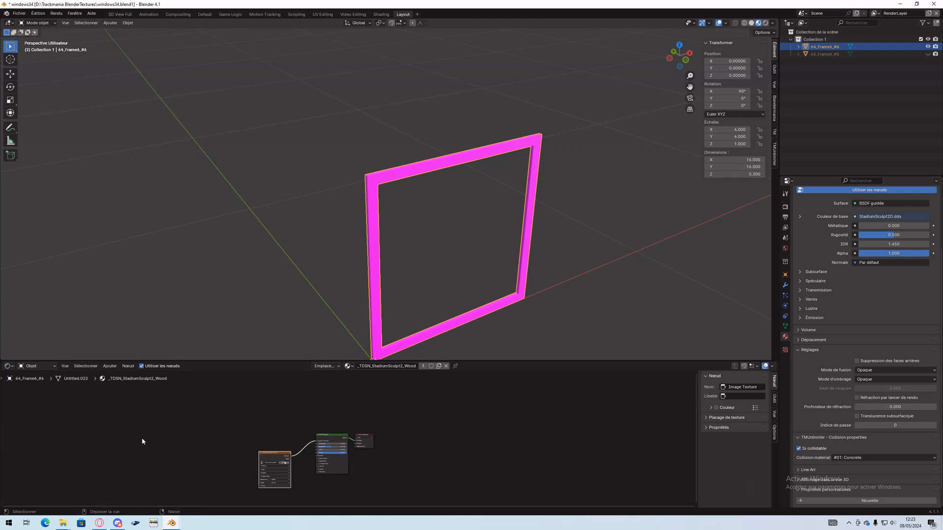
Widen the StadiumSculpt2D.dds image texture node so its full file name can be read
{"action": "scroll", "coordinate": [142, 442], "scroll_direction": "up", "scroll_amount": 8}
{"action": "middle_click_drag", "start_coordinate": [326, 405], "coordinate": [315, 425]}
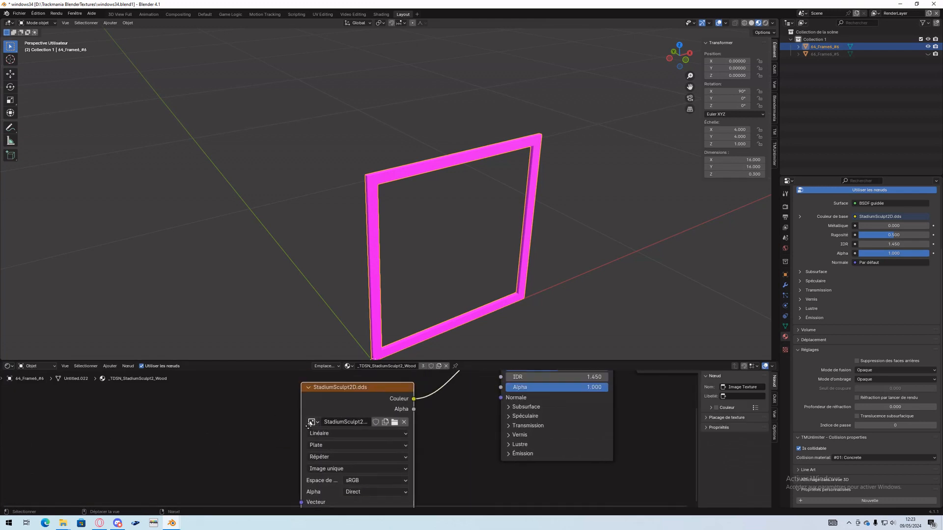
{"action": "scroll", "coordinate": [336, 430], "scroll_direction": "up", "scroll_amount": 4}
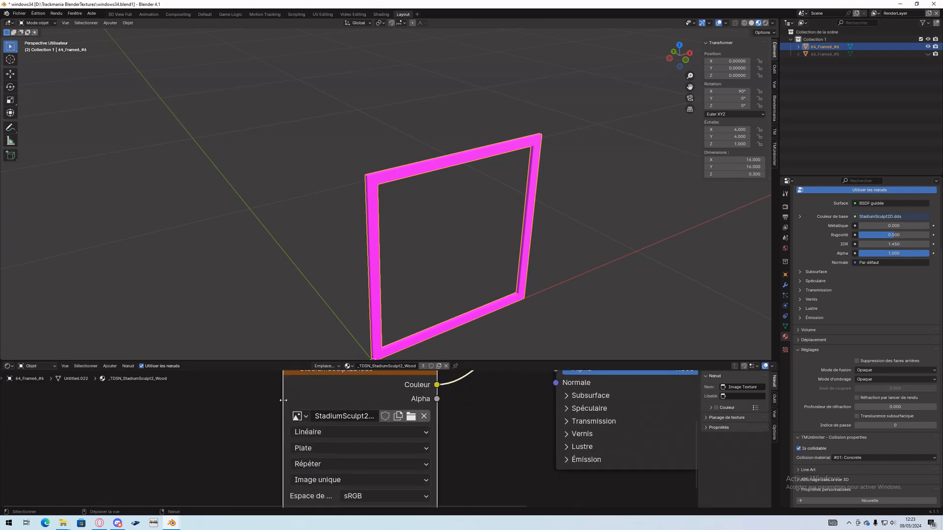
{"action": "left_click_drag", "start_coordinate": [284, 400], "coordinate": [242, 400]}
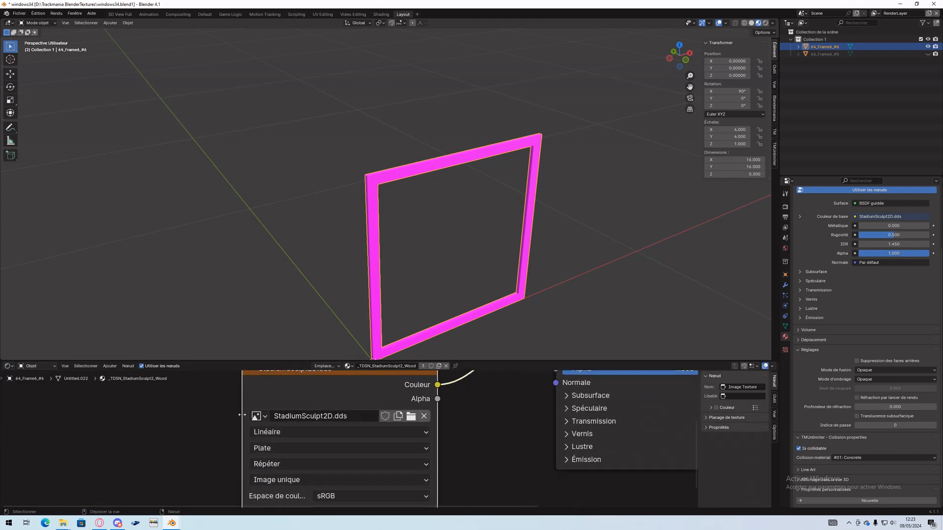
Load StadiumSculpt2D.dds from the game's Image texture folder into the frame material's image texture node
{"action": "left_click", "coordinate": [411, 417]}
{"action": "scroll", "coordinate": [322, 293], "scroll_direction": "down", "scroll_amount": 3}
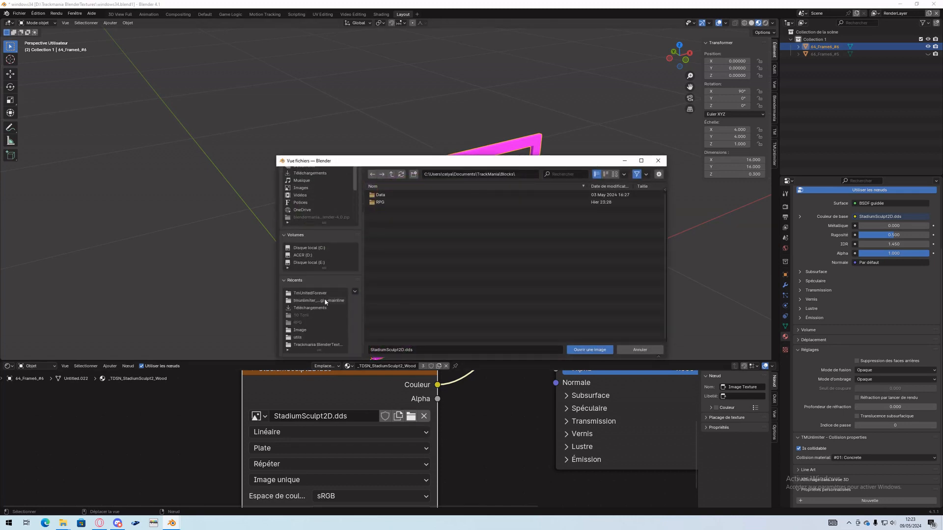
{"action": "left_click", "coordinate": [307, 330]}
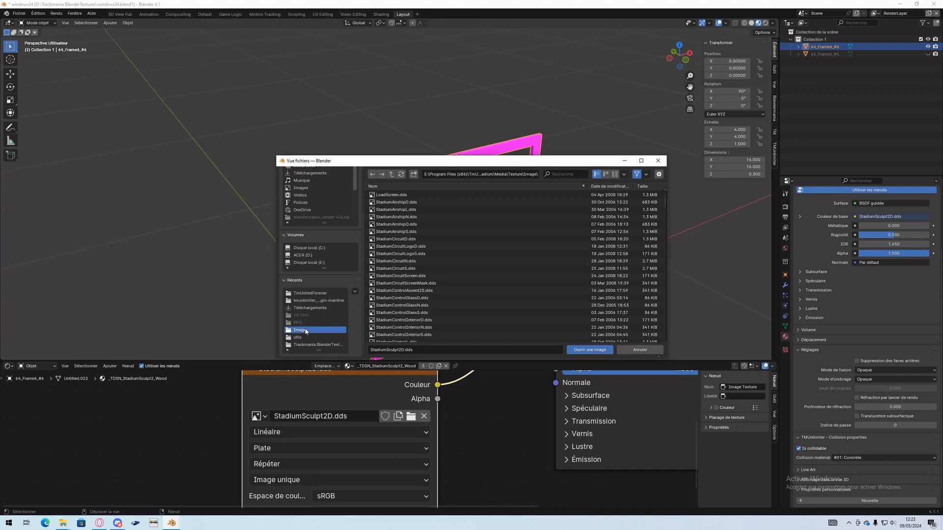
{"action": "left_click", "coordinate": [563, 180]}
{"action": "type", "text": "sta"}
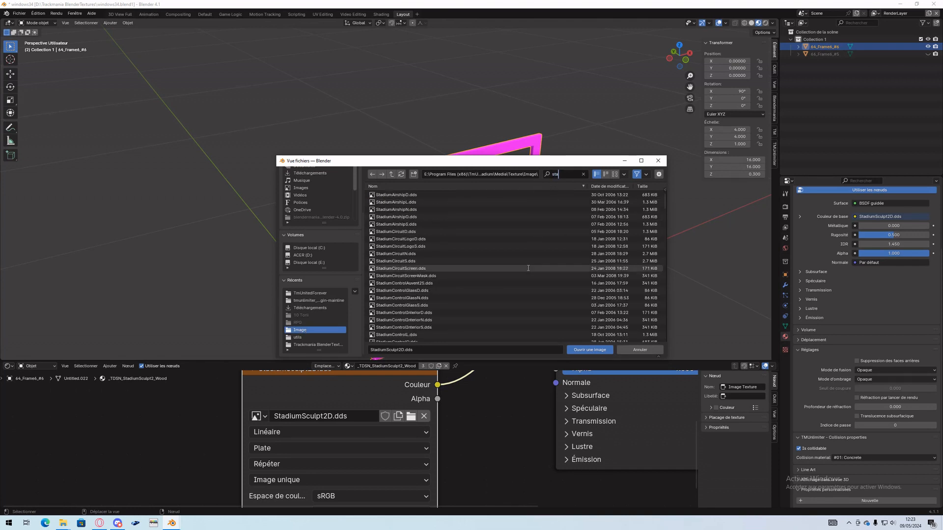
{"action": "key", "text": "BackSpace"}
{"action": "type", "text": "adiumscl"}
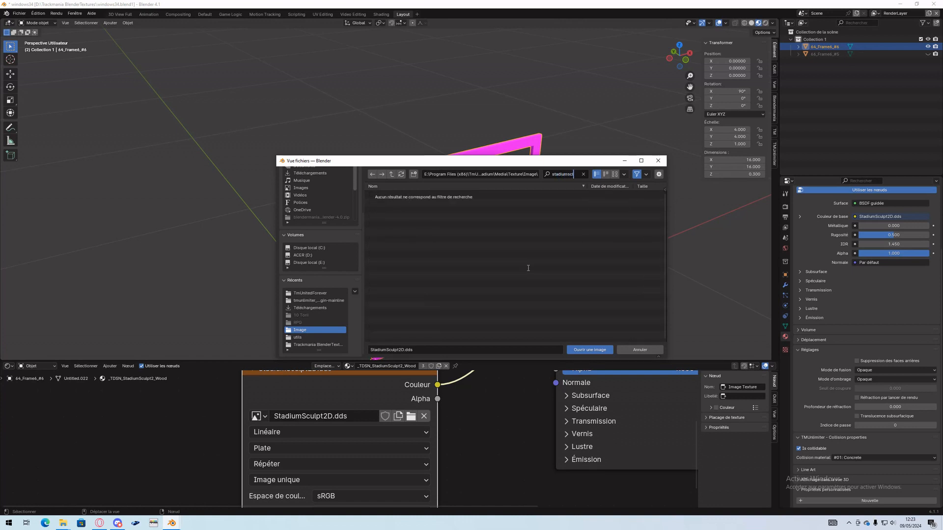
{"action": "key", "text": "BackSpace"}
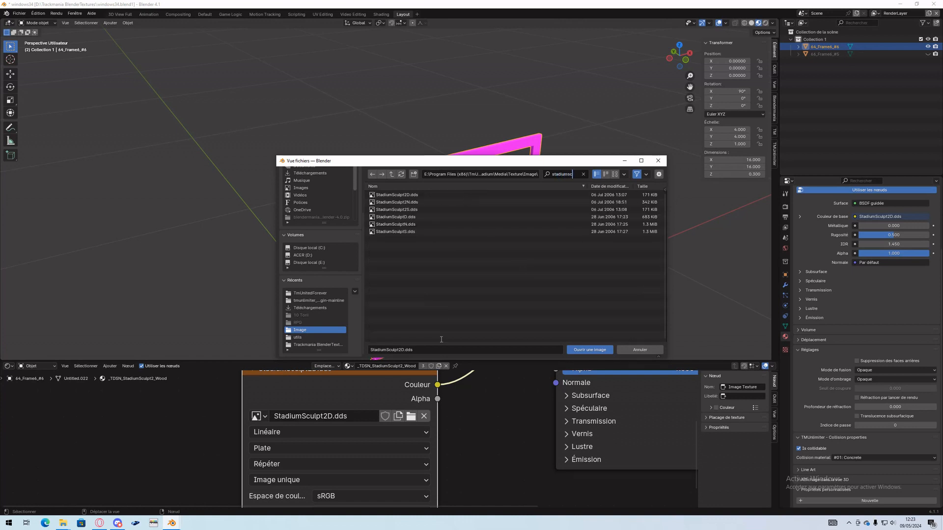
{"action": "left_click", "coordinate": [430, 192]}
{"action": "left_click", "coordinate": [590, 349]}
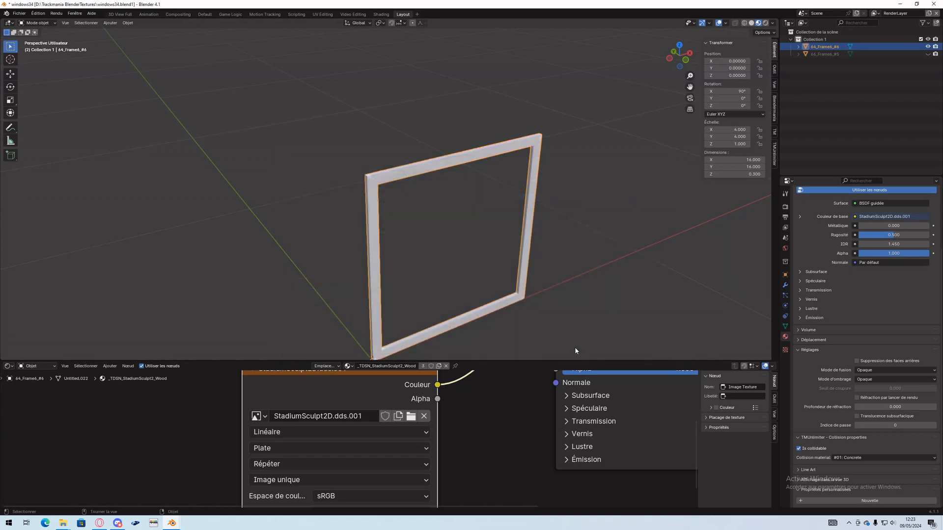
Examine the applied texture along the edges and corners of the large frame
{"action": "scroll", "coordinate": [351, 185], "scroll_direction": "up", "scroll_amount": 6}
{"action": "middle_click_drag", "start_coordinate": [343, 182], "coordinate": [335, 183]}
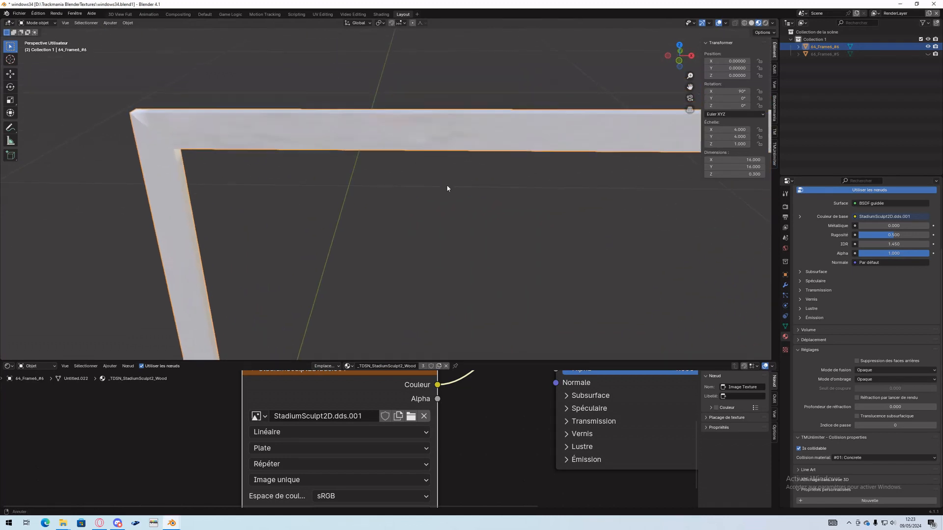
{"action": "mouse_move", "coordinate": [448, 188]}
{"action": "middle_mouse_down", "text": "shift"}
{"action": "mouse_move", "coordinate": [284, 193]}
{"action": "mouse_move", "coordinate": [277, 79]}
{"action": "middle_mouse_up", "text": "shift"}
{"action": "middle_click_drag", "start_coordinate": [411, 319], "coordinate": [410, 177], "text": "shift"}
{"action": "scroll", "coordinate": [469, 223], "scroll_direction": "down", "scroll_amount": 6}
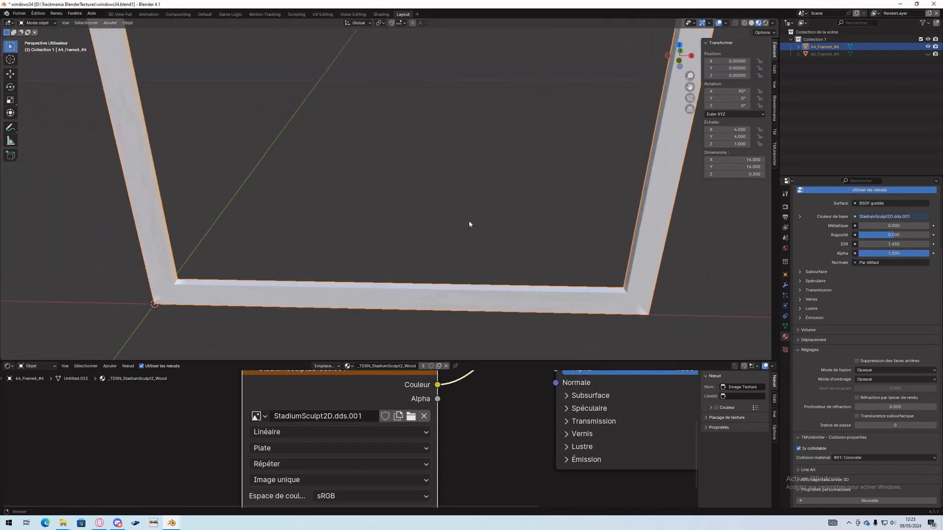
{"action": "middle_click_drag", "start_coordinate": [479, 193], "coordinate": [479, 239], "text": "shift"}
{"action": "scroll", "coordinate": [435, 214], "scroll_direction": "up", "scroll_amount": 1}
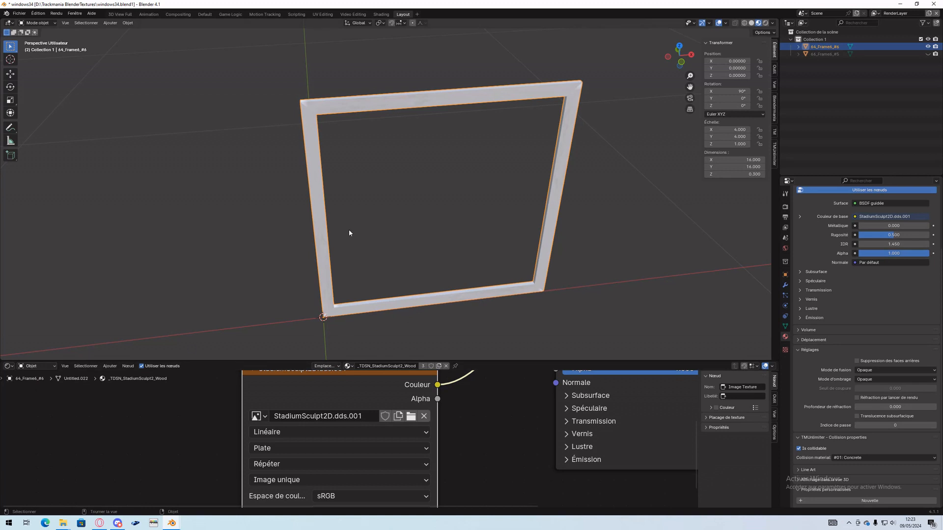
{"action": "middle_click_drag", "start_coordinate": [349, 233], "coordinate": [400, 223]}
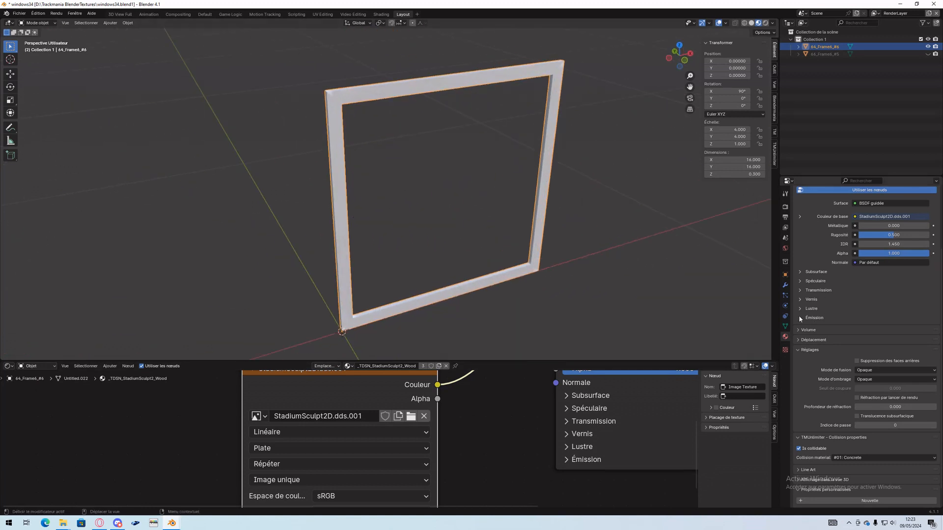
In the frame's TMUnlimiter object settings, enable collision export and set the texture type to Game texture
{"action": "left_click", "coordinate": [785, 278]}
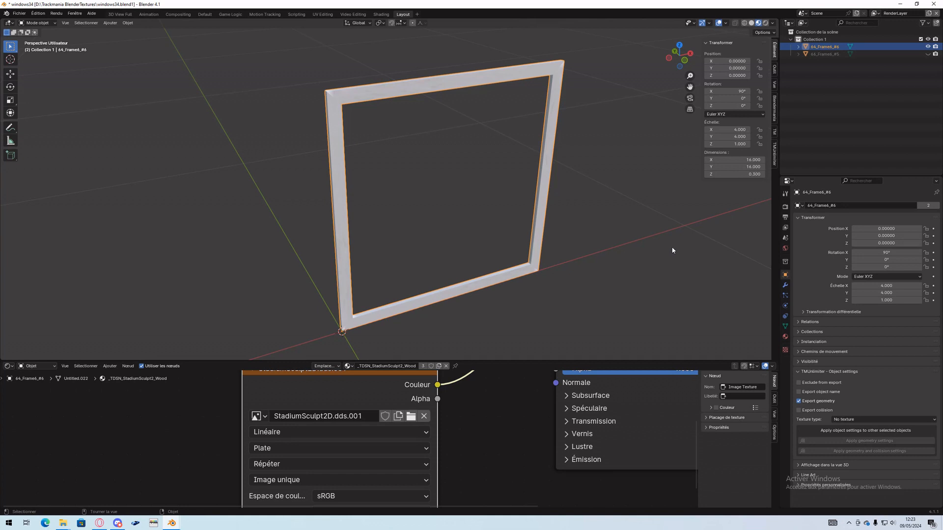
{"action": "left_click", "coordinate": [818, 411]}
{"action": "left_click", "coordinate": [853, 421]}
{"action": "left_click", "coordinate": [857, 435]}
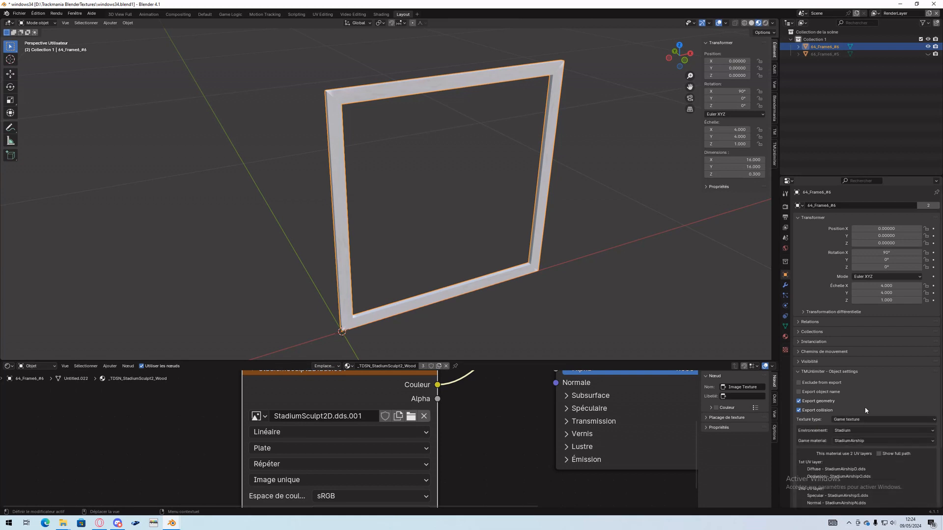
Set the frame's game material to StadiumSculpt2 in the TMUnlimiter object settings
{"action": "scroll", "coordinate": [859, 382], "scroll_direction": "down", "scroll_amount": 2}
{"action": "left_click", "coordinate": [871, 397]}
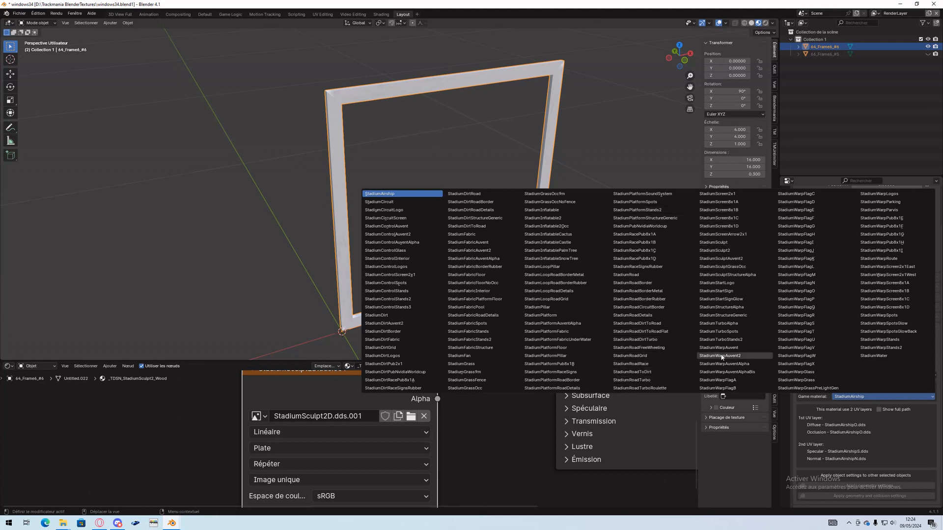
{"action": "left_click", "coordinate": [726, 250]}
{"action": "scroll", "coordinate": [857, 413], "scroll_direction": "down", "scroll_amount": 2}
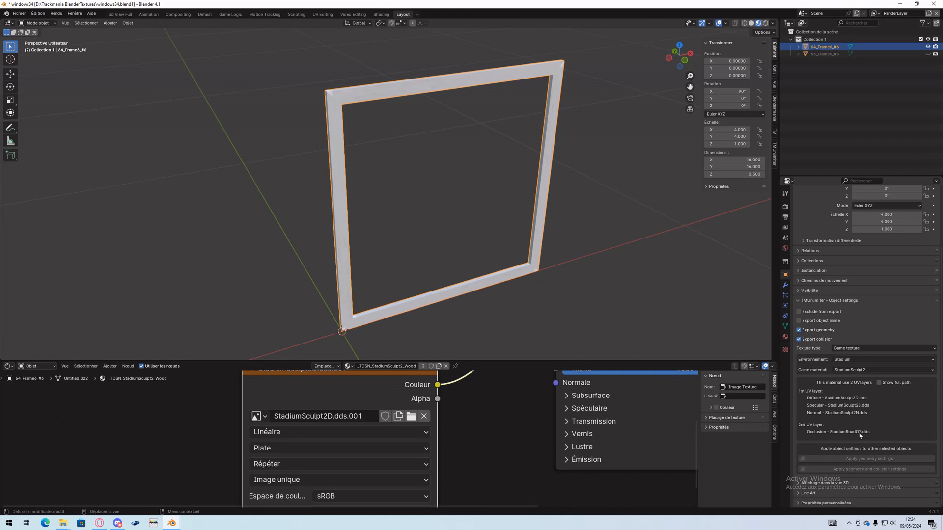
Switch to the UV Editing workspace and show the frame up close with Material Preview shading
{"action": "left_click", "coordinate": [322, 14]}
{"action": "scroll", "coordinate": [619, 232], "scroll_direction": "down", "scroll_amount": 5}
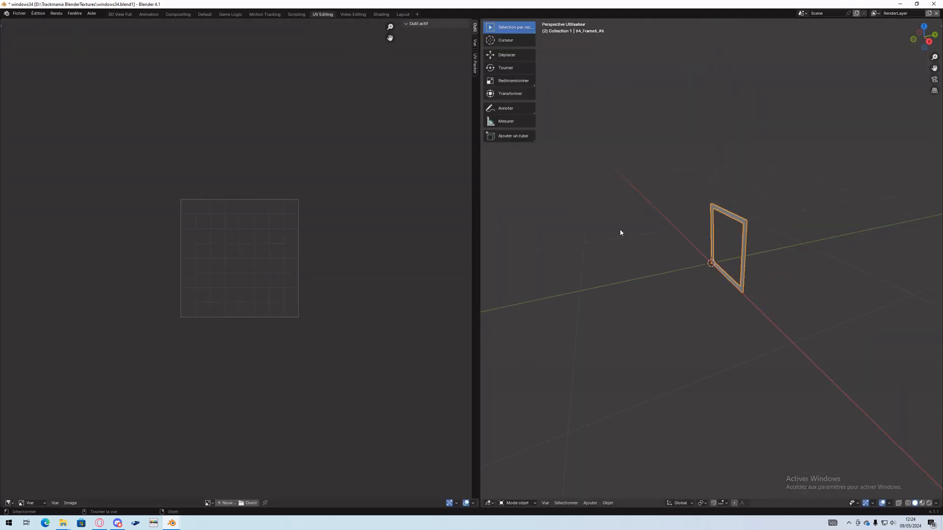
{"action": "scroll", "coordinate": [707, 253], "scroll_direction": "up", "scroll_amount": 4}
{"action": "mouse_move", "coordinate": [741, 263]}
{"action": "middle_mouse_down", "text": "shift"}
{"action": "mouse_move", "coordinate": [653, 331]}
{"action": "mouse_move", "coordinate": [632, 311]}
{"action": "mouse_move", "coordinate": [642, 315]}
{"action": "middle_mouse_up", "text": "shift"}
{"action": "left_click", "coordinate": [922, 503]}
{"action": "scroll", "coordinate": [642, 315], "scroll_direction": "up", "scroll_amount": 2}
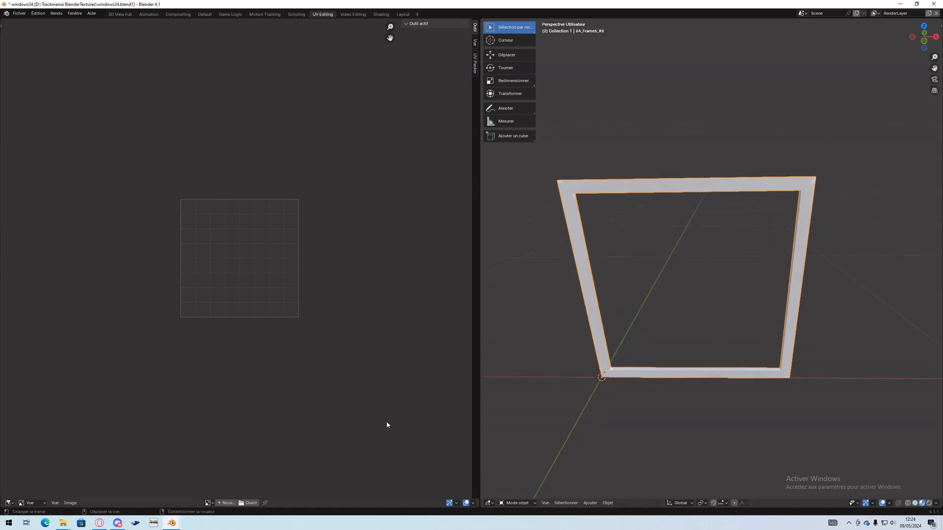
Open StadiumRoadO2.dds from the game's Image folder in the Image Editor
{"action": "left_click", "coordinate": [249, 503]}
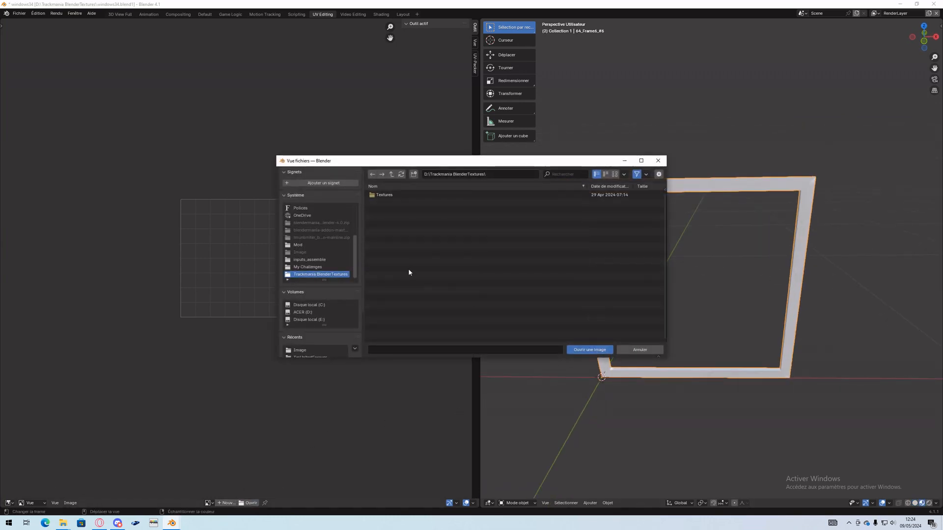
{"action": "left_click", "coordinate": [320, 350]}
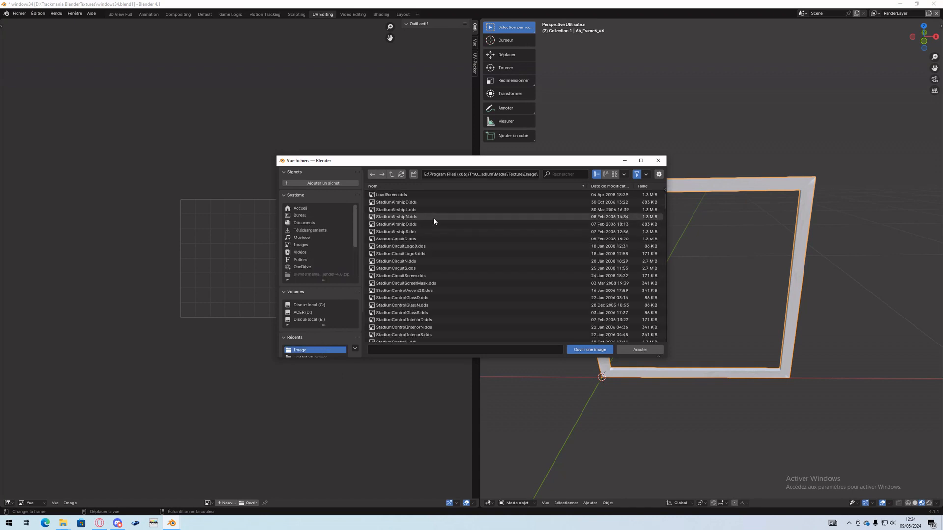
{"action": "scroll", "coordinate": [401, 289], "scroll_direction": "down", "scroll_amount": 10}
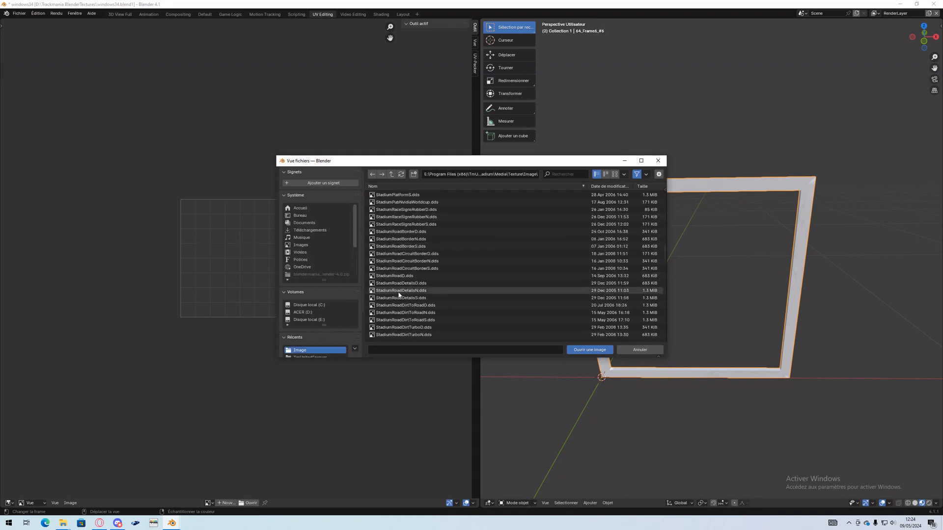
{"action": "scroll", "coordinate": [399, 295], "scroll_direction": "up", "scroll_amount": 2}
{"action": "left_click", "coordinate": [420, 269]}
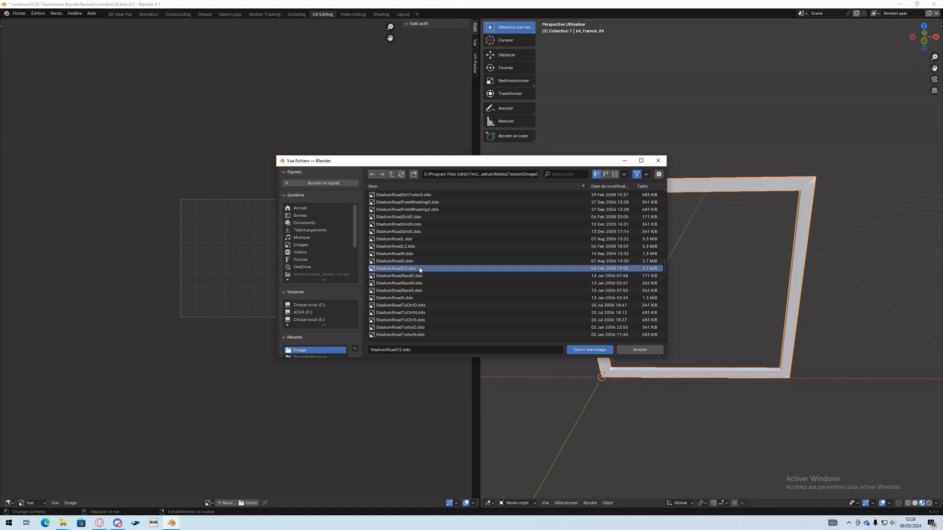
{"action": "left_click", "coordinate": [579, 350]}
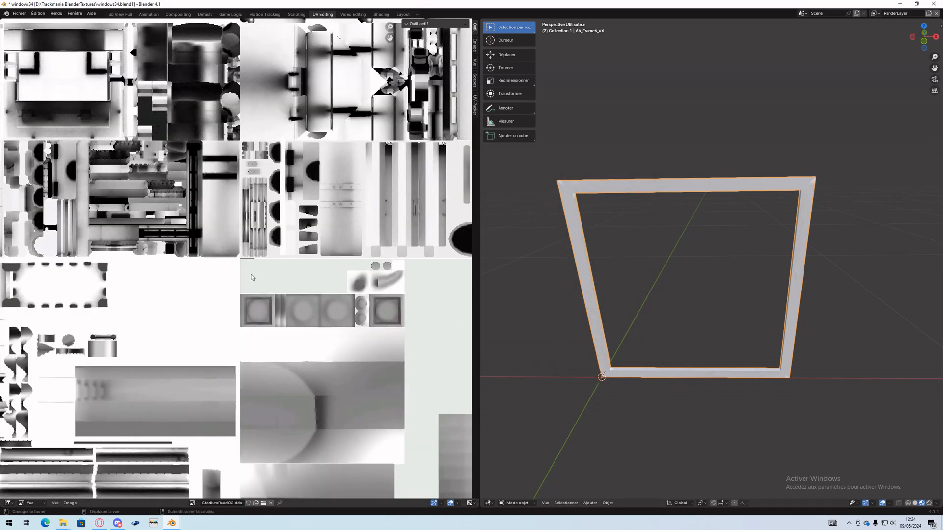
{"action": "scroll", "coordinate": [222, 267], "scroll_direction": "down", "scroll_amount": 10}
{"action": "scroll", "coordinate": [223, 266], "scroll_direction": "up", "scroll_amount": 3}
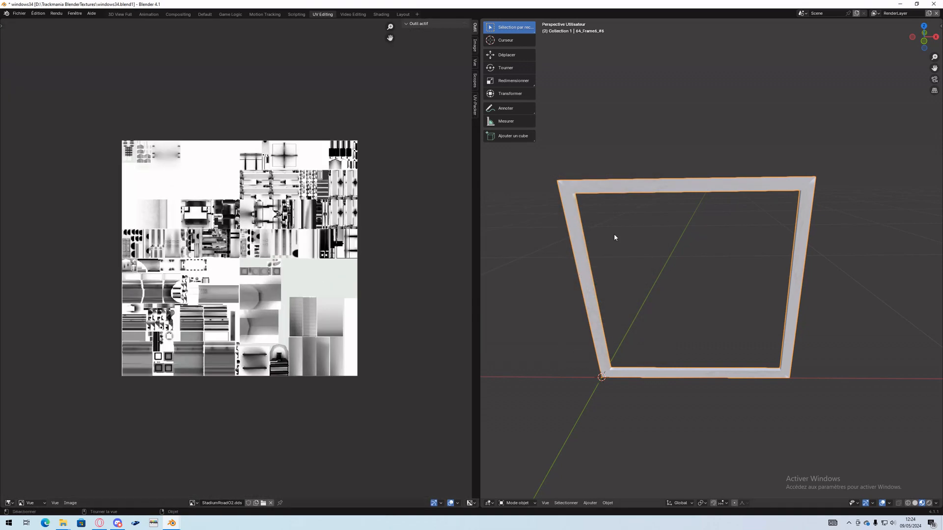
Enter Edit Mode on the frame and select all of its geometry
{"action": "key", "text": "Tab"}
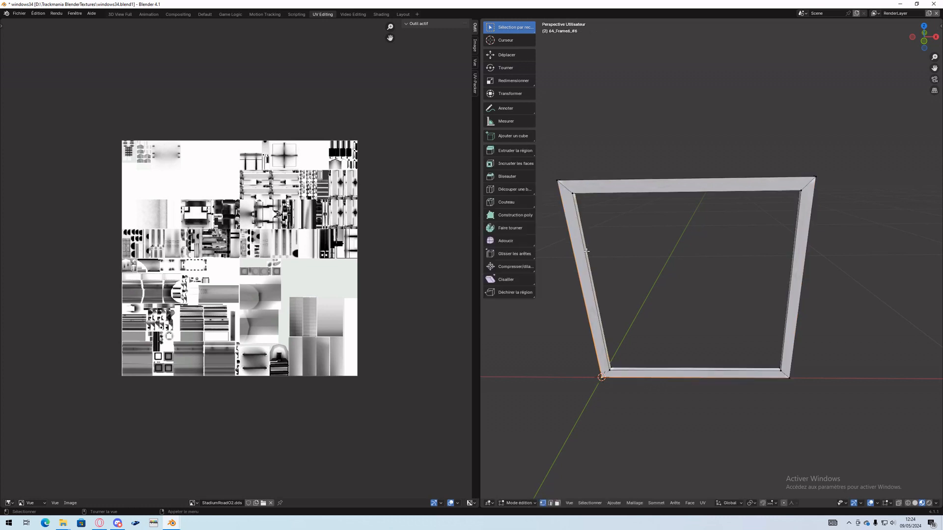
{"action": "key", "text": "a"}
{"action": "scroll", "coordinate": [380, 283], "scroll_direction": "down", "scroll_amount": 6}
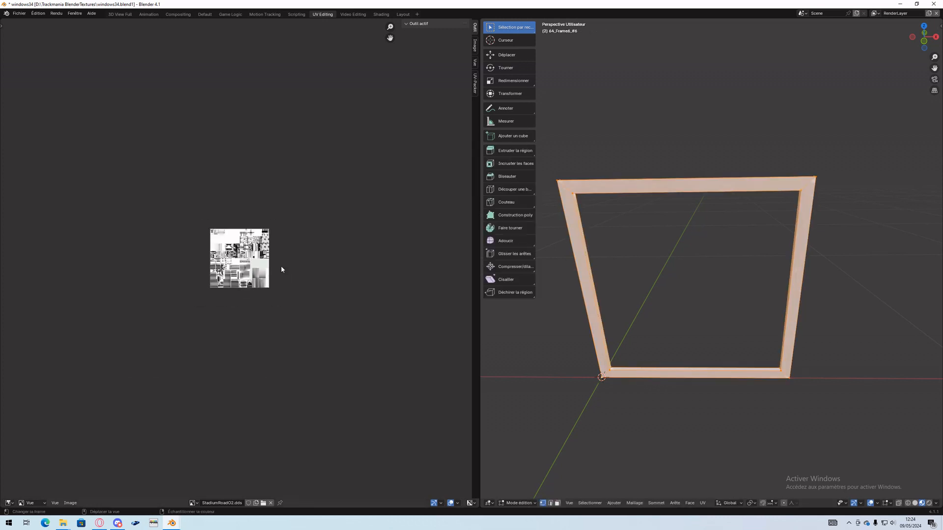
{"action": "scroll", "coordinate": [280, 267], "scroll_direction": "up", "scroll_amount": 7}
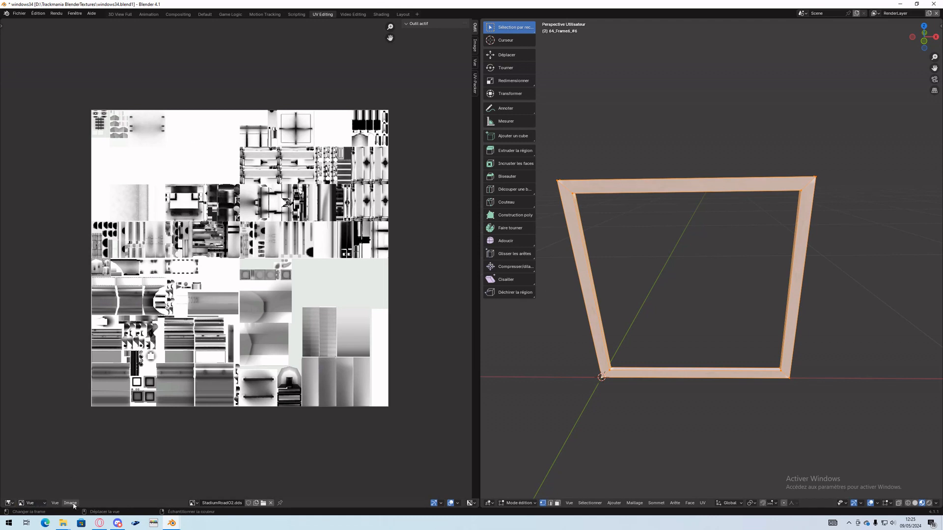
{"action": "left_click", "coordinate": [57, 505]}
{"action": "left_click", "coordinate": [59, 507]}
{"action": "left_click", "coordinate": [68, 506]}
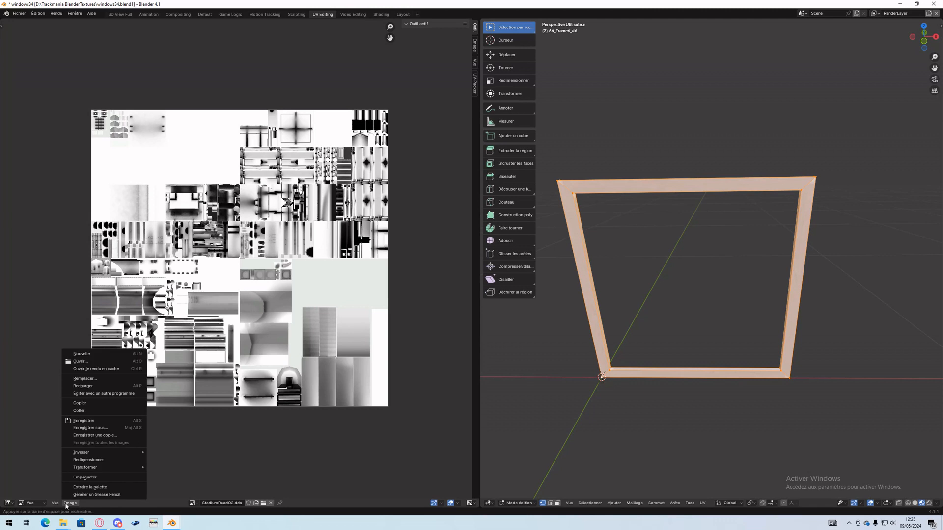
{"action": "left_click", "coordinate": [70, 505]}
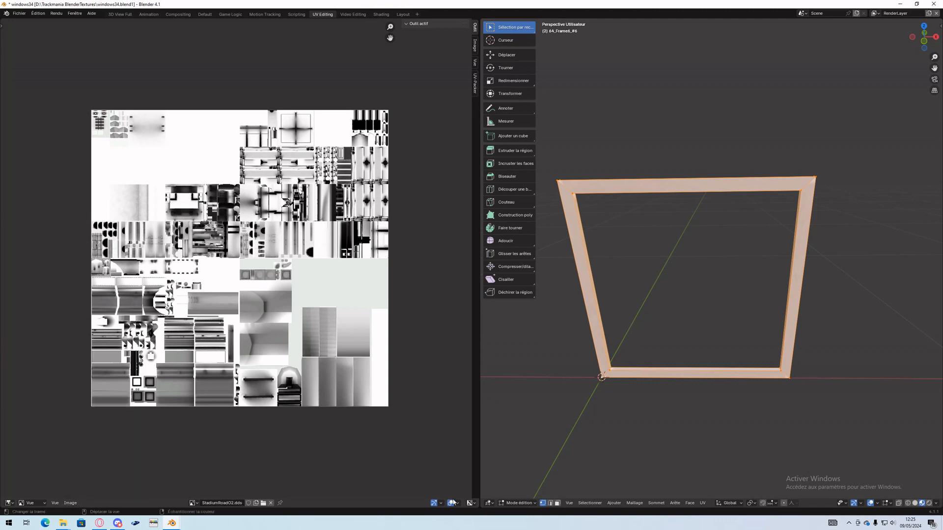
Change the Image Editor area into a UV Editor showing the frame's UVs
{"action": "left_click", "coordinate": [9, 502]}
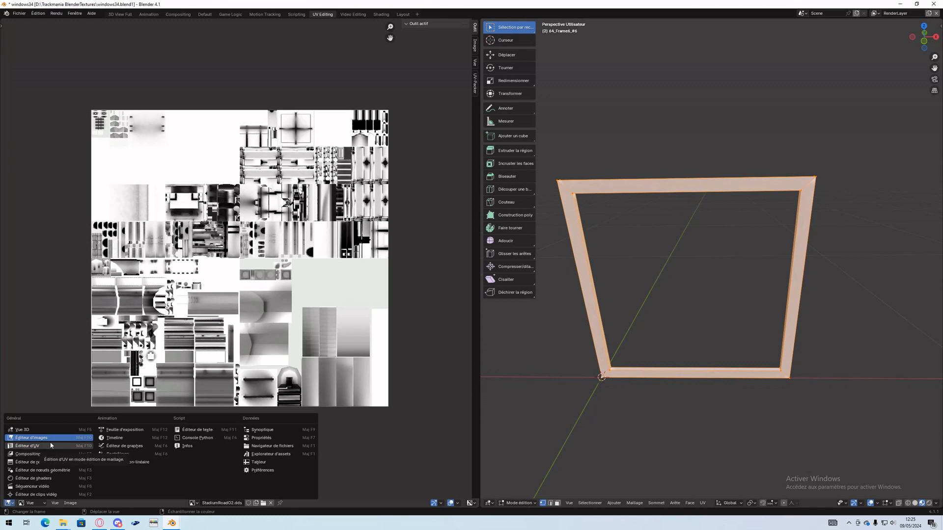
{"action": "left_click", "coordinate": [8, 505]}
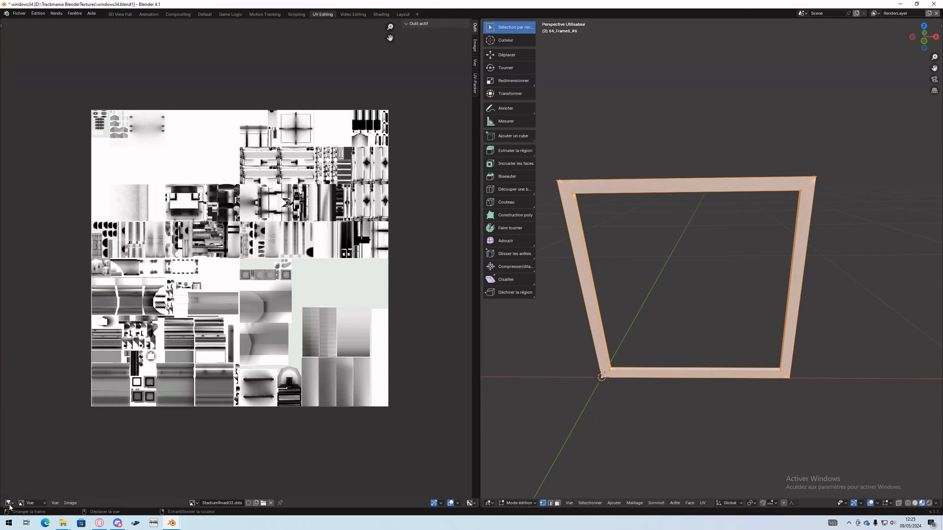
{"action": "left_click", "coordinate": [9, 506]}
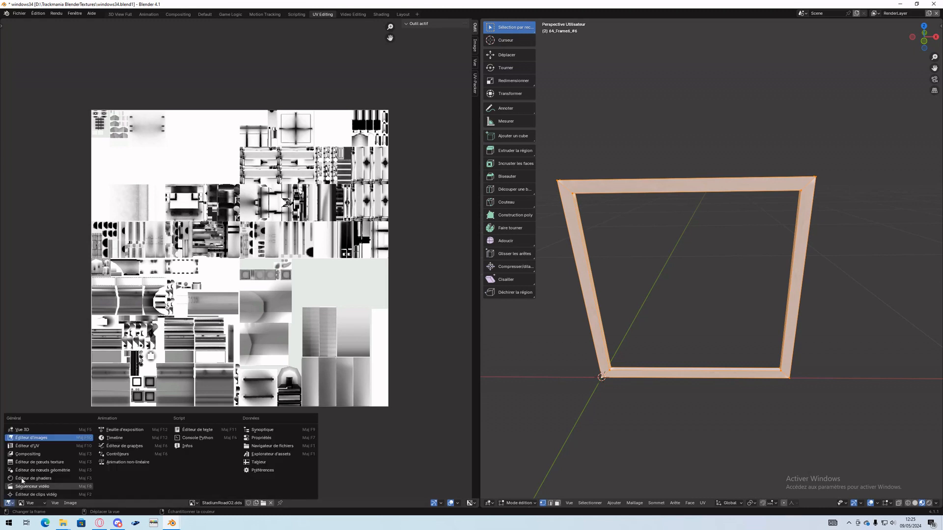
{"action": "left_click", "coordinate": [41, 448]}
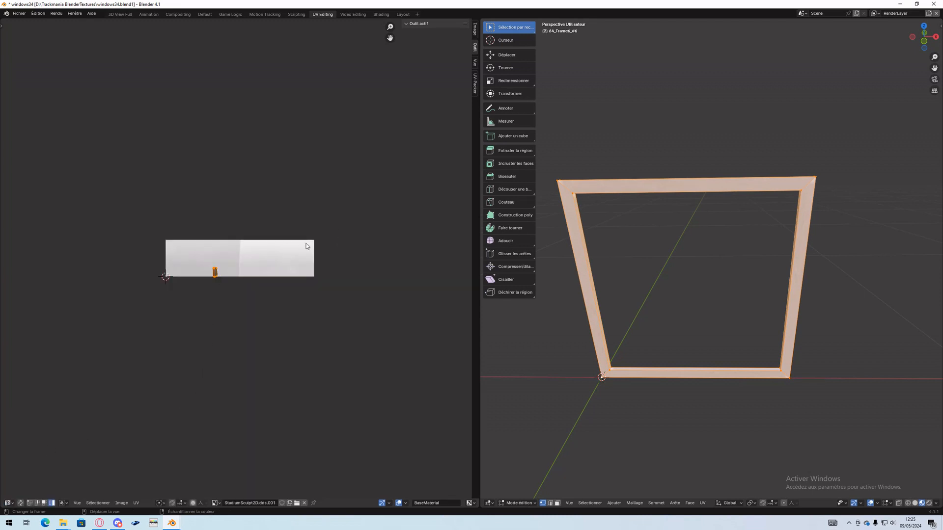
Unlink the StadiumSculpt2D image from the UV Editor and load StadiumRoadO2.dds as its background instead
{"action": "left_click", "coordinate": [303, 503]}
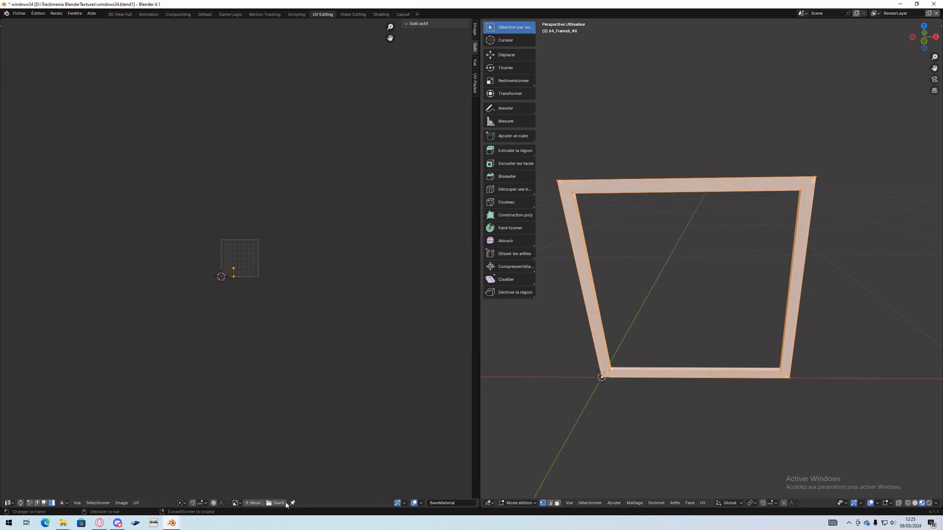
{"action": "left_click", "coordinate": [285, 503]}
{"action": "left_click", "coordinate": [308, 349]}
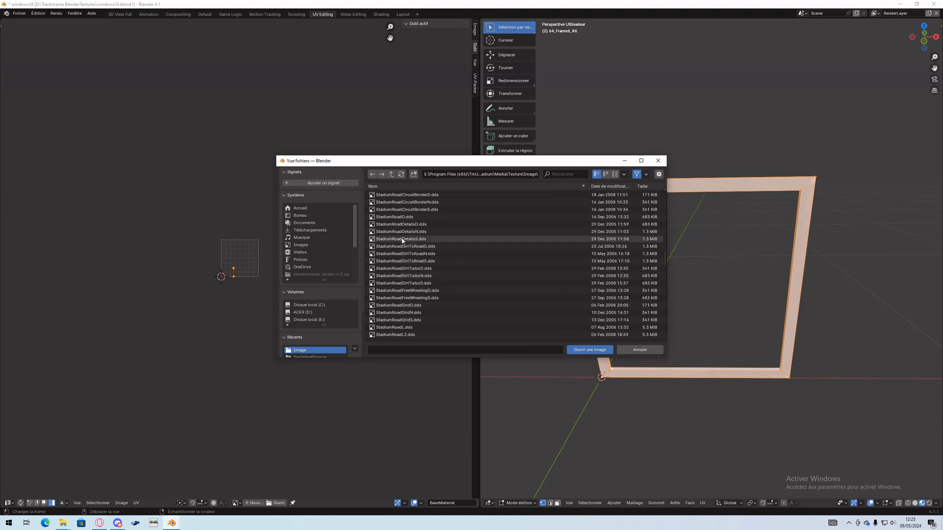
{"action": "scroll", "coordinate": [423, 329], "scroll_direction": "down", "scroll_amount": 2}
{"action": "left_click", "coordinate": [423, 328]}
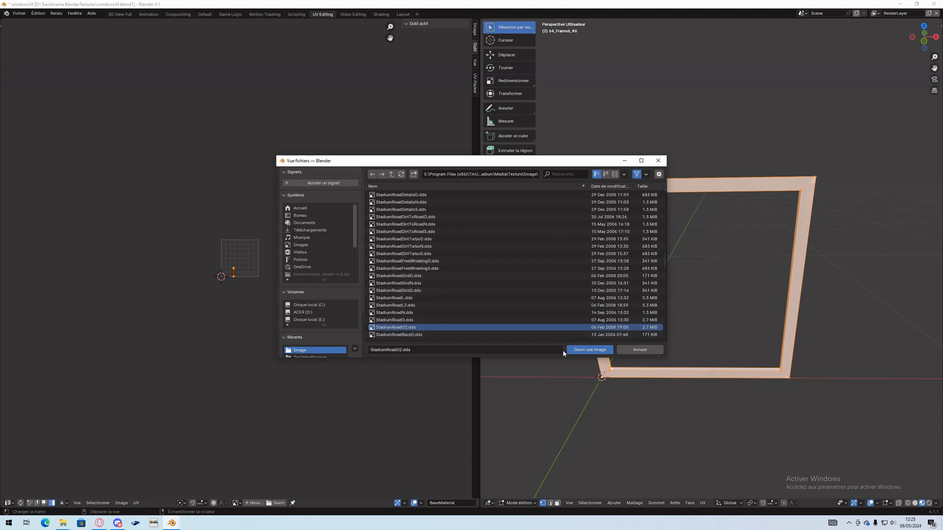
{"action": "left_click", "coordinate": [574, 350]}
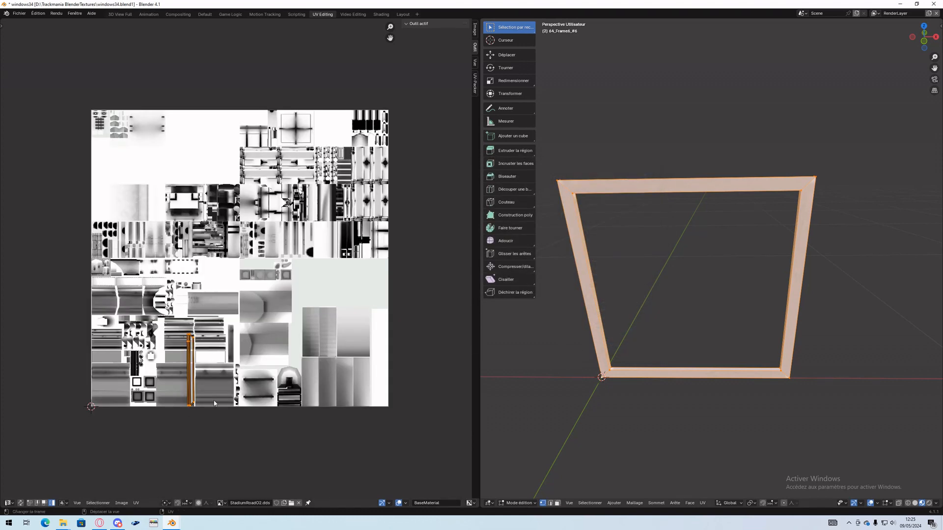
Move all of the frame's UVs onto the blank white area near the upper edge of the StadiumRoadO2.dds texture
{"action": "scroll", "coordinate": [147, 388], "scroll_direction": "up", "scroll_amount": 4}
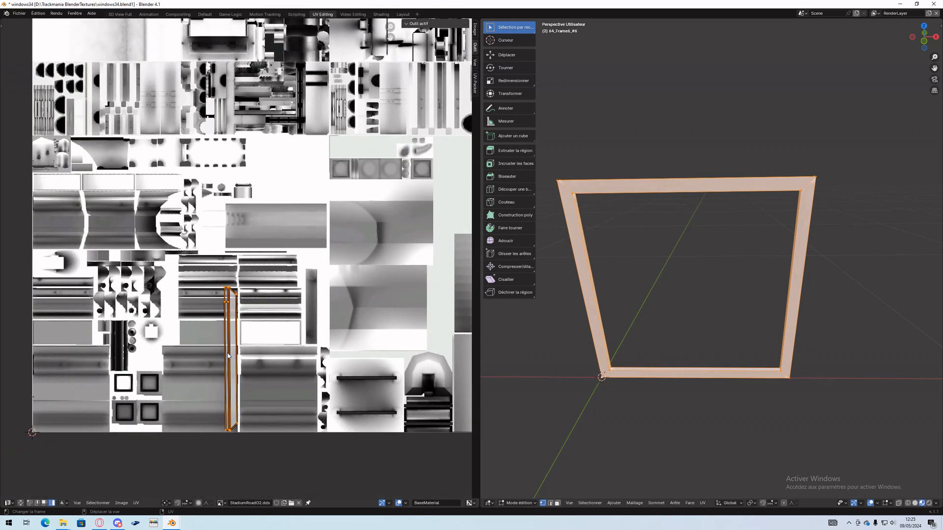
{"action": "key", "text": "g"}
{"action": "left_click", "coordinate": [242, 222]}
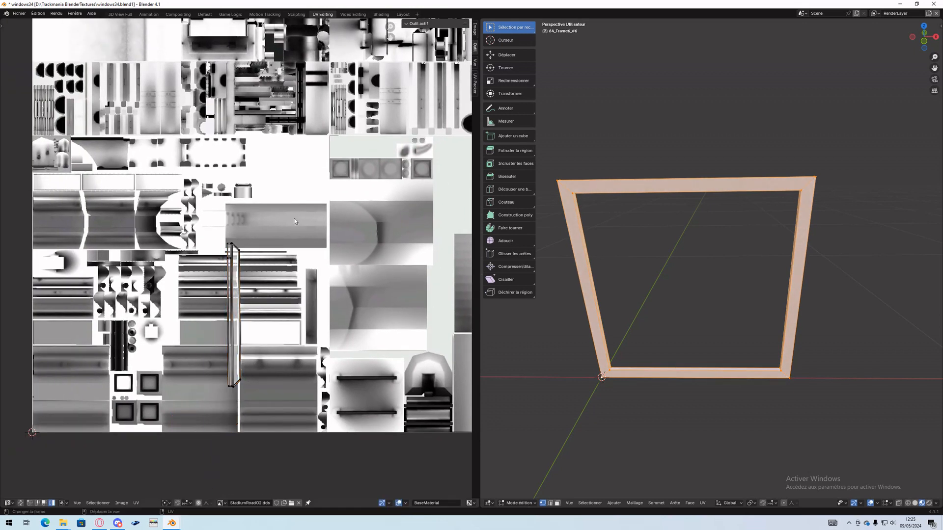
{"action": "key", "text": "a"}
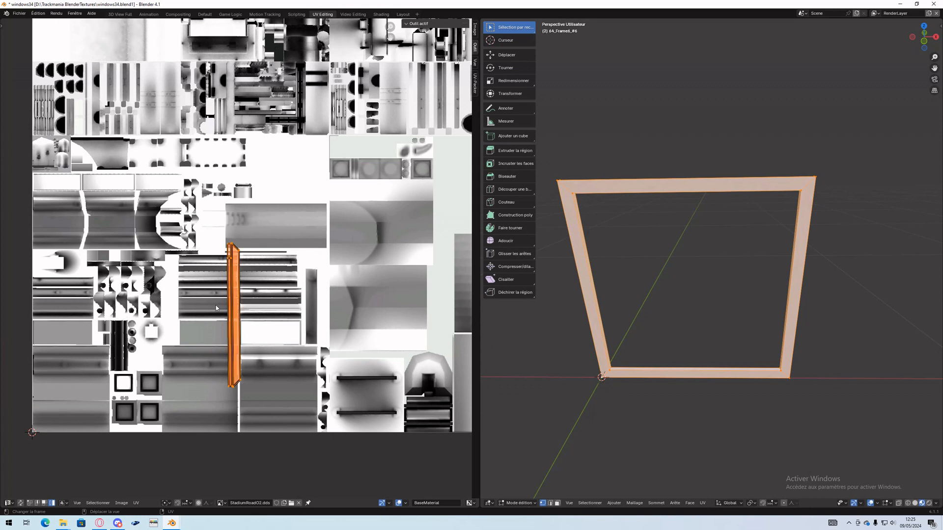
{"action": "scroll", "coordinate": [275, 267], "scroll_direction": "down", "scroll_amount": 4}
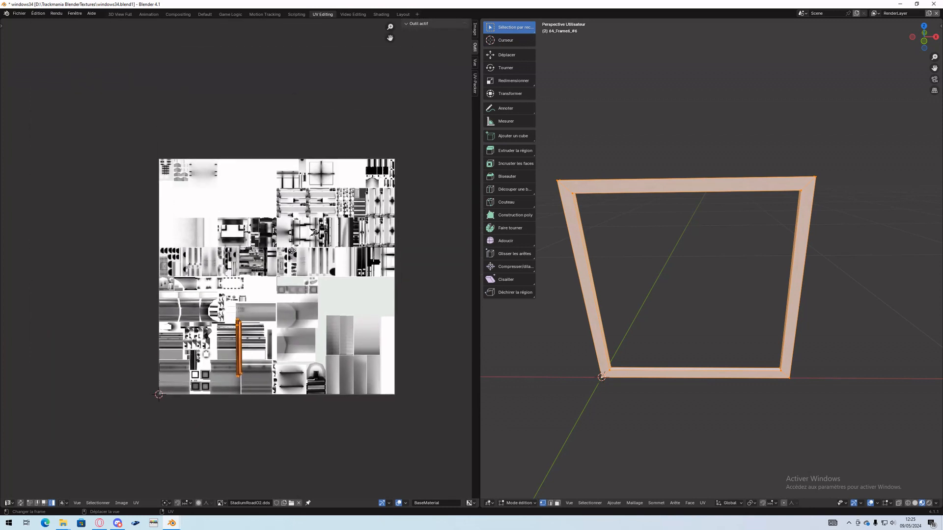
{"action": "key", "text": "g"}
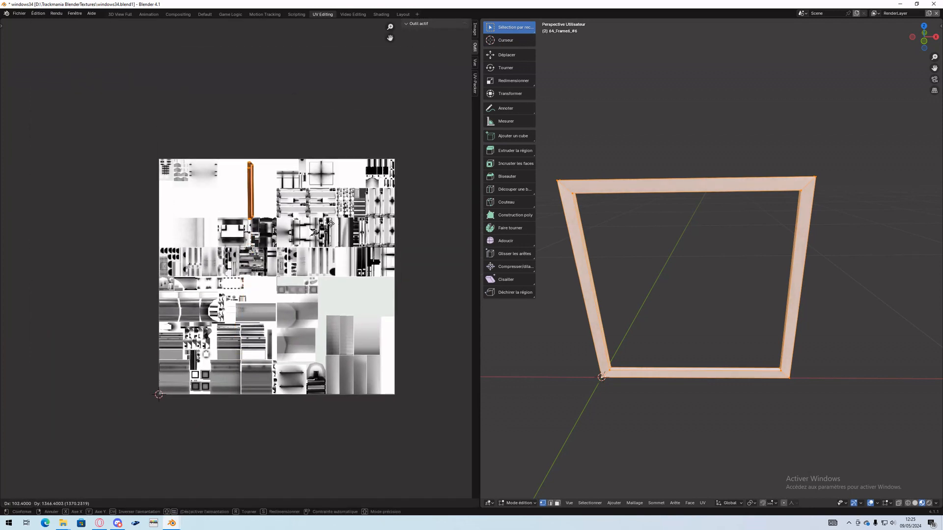
{"action": "left_click", "coordinate": [337, 221]}
Examine the plain white area of the StadiumRoadO2.dds texture around the placed UVs and the shaded regions beside it
{"action": "scroll", "coordinate": [256, 163], "scroll_direction": "up", "scroll_amount": 5}
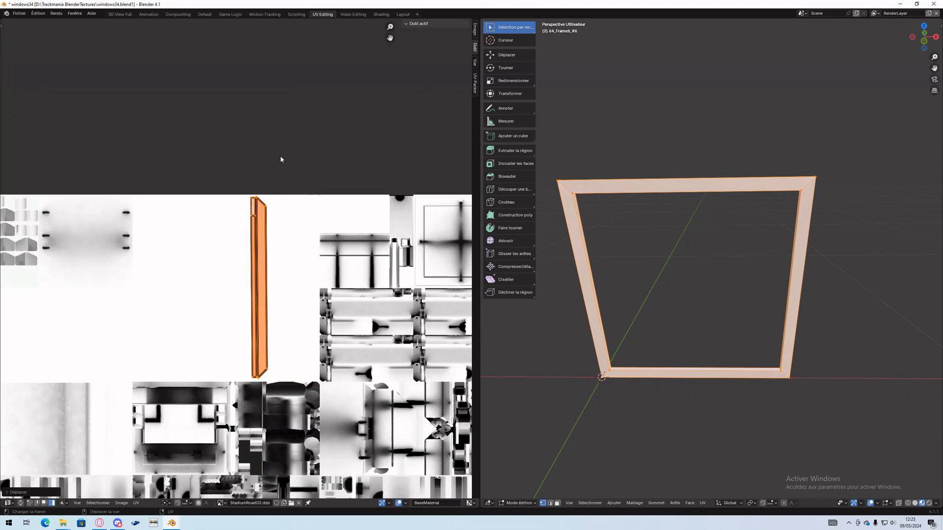
{"action": "scroll", "coordinate": [272, 335], "scroll_direction": "down", "scroll_amount": 5}
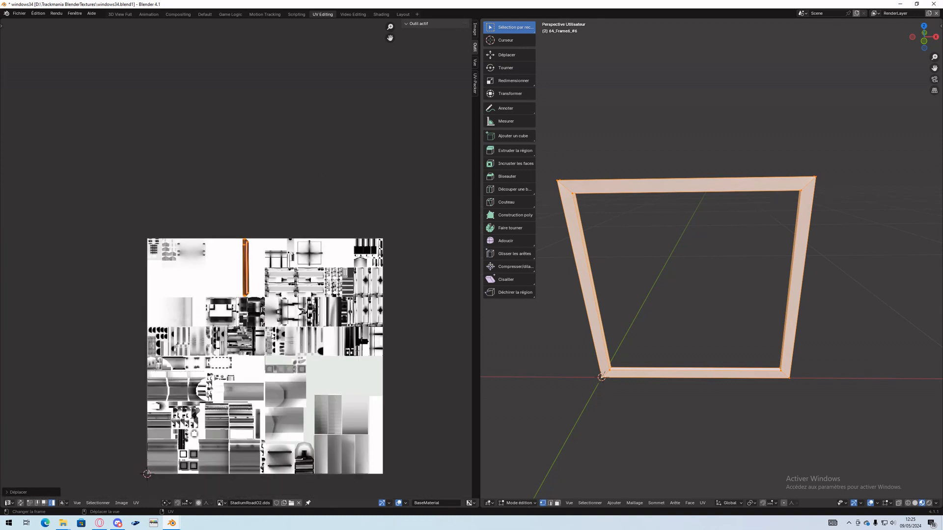
{"action": "scroll", "coordinate": [188, 248], "scroll_direction": "up", "scroll_amount": 5}
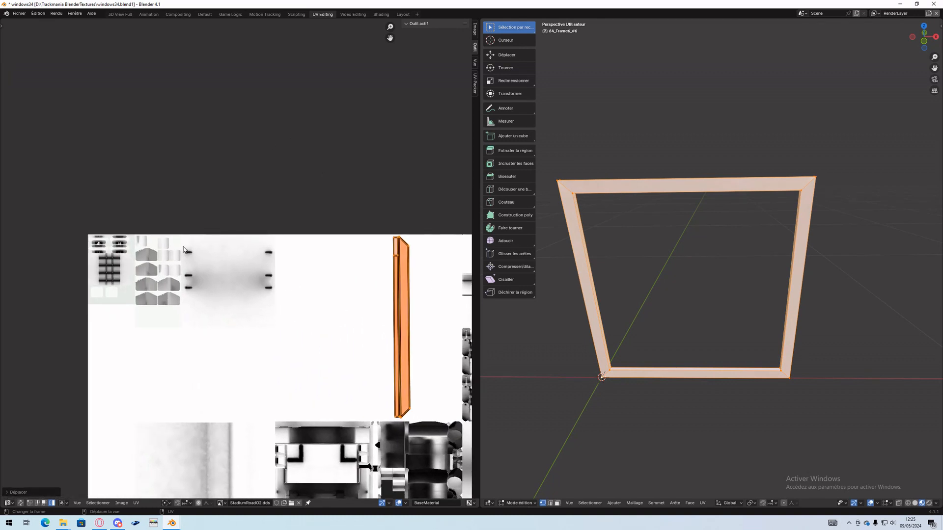
{"action": "scroll", "coordinate": [191, 250], "scroll_direction": "up", "scroll_amount": 4}
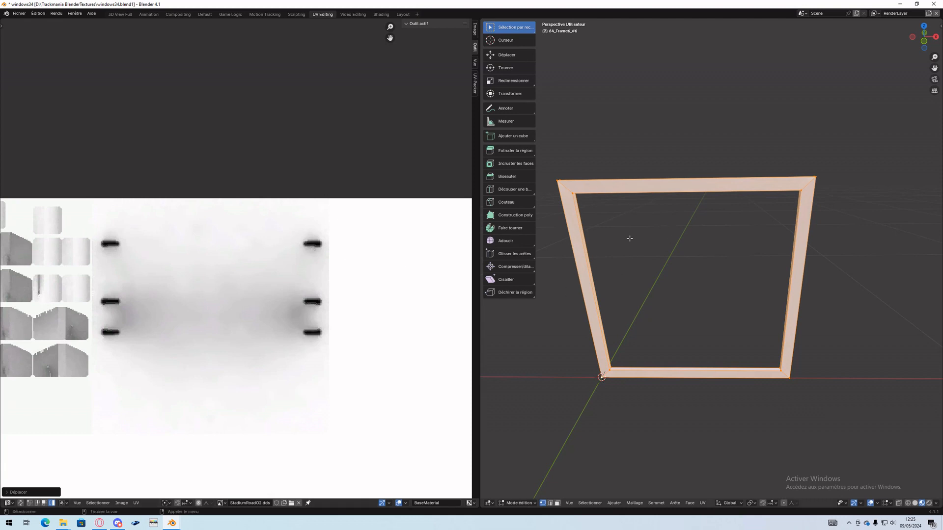
{"action": "scroll", "coordinate": [294, 285], "scroll_direction": "down", "scroll_amount": 7}
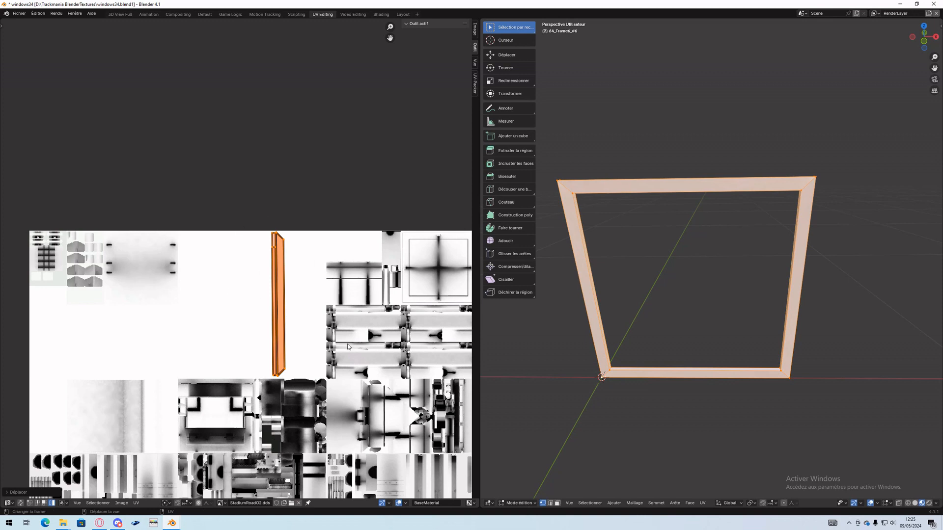
{"action": "scroll", "coordinate": [326, 335], "scroll_direction": "down", "scroll_amount": 6}
{"action": "scroll", "coordinate": [325, 335], "scroll_direction": "down", "scroll_amount": 1}
{"action": "scroll", "coordinate": [236, 258], "scroll_direction": "up", "scroll_amount": 6}
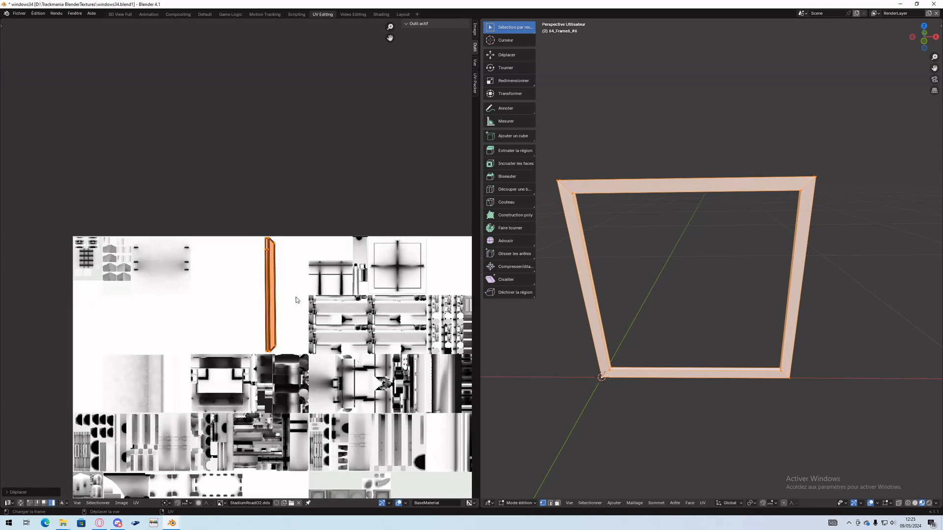
Switch to the Layout workspace and add a new TMUnlimiter block definition
{"action": "left_click", "coordinate": [403, 14]}
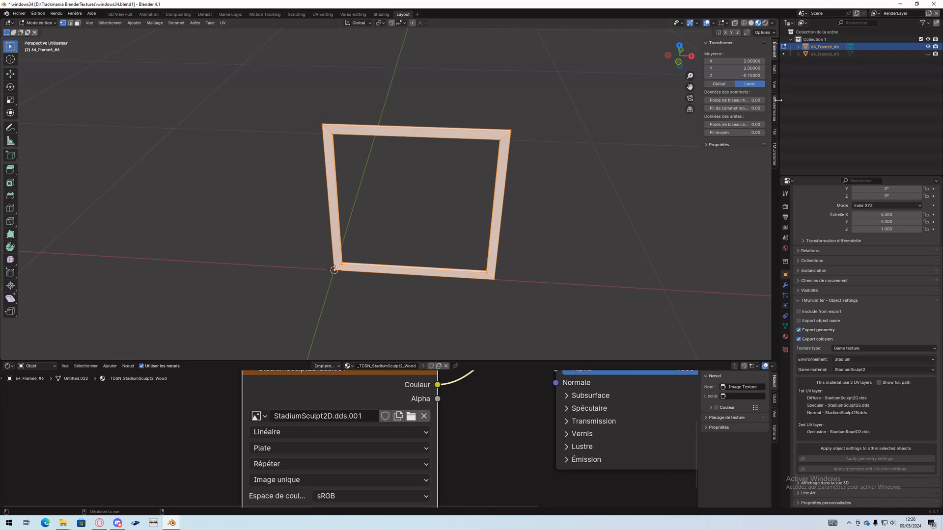
{"action": "left_click", "coordinate": [775, 153]}
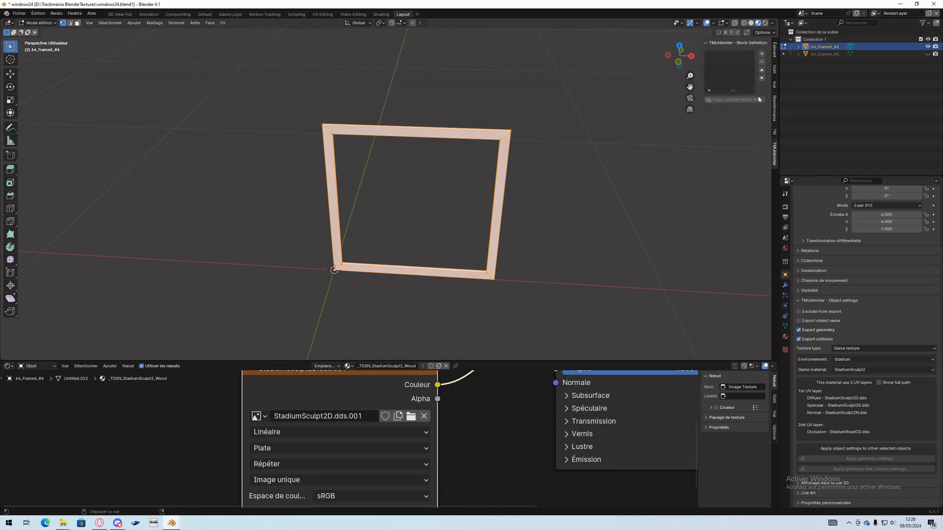
{"action": "left_click", "coordinate": [762, 55]}
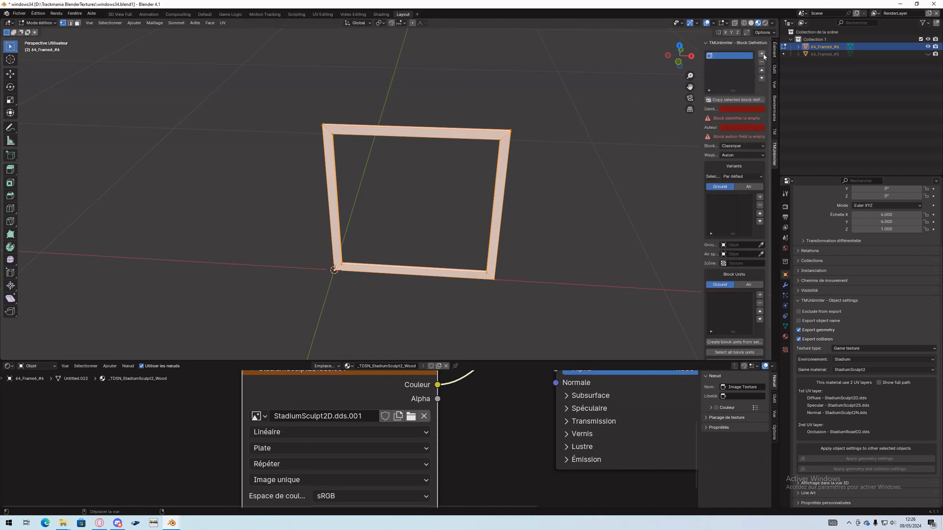
Copy the frame object's name, 64_Frame6_#6, into the block definition's identifier
{"action": "double_click", "coordinate": [829, 46]}
{"action": "key", "text": "ctrl+c"}
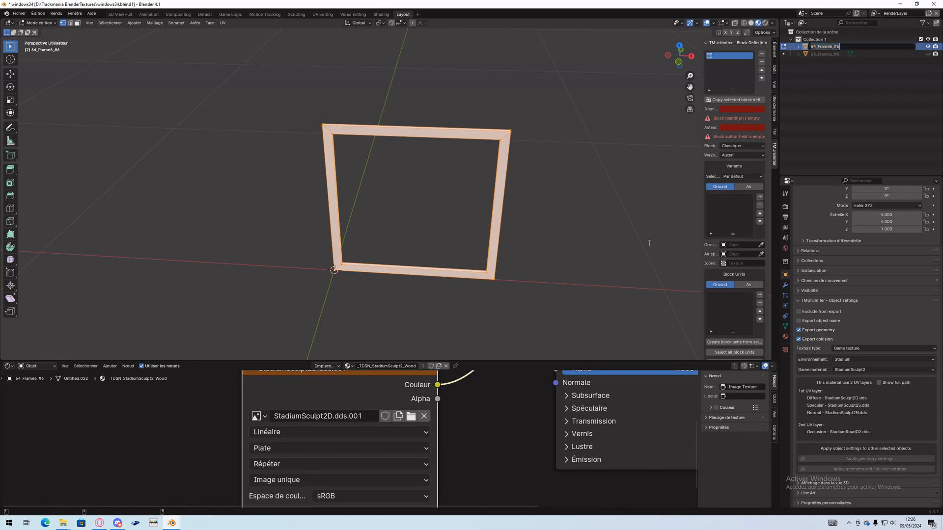
{"action": "left_click", "coordinate": [732, 109]}
{"action": "left_click_drag", "start_coordinate": [700, 108], "coordinate": [663, 117]}
{"action": "key", "text": "ctrl+v"}
{"action": "key", "text": "Return"}
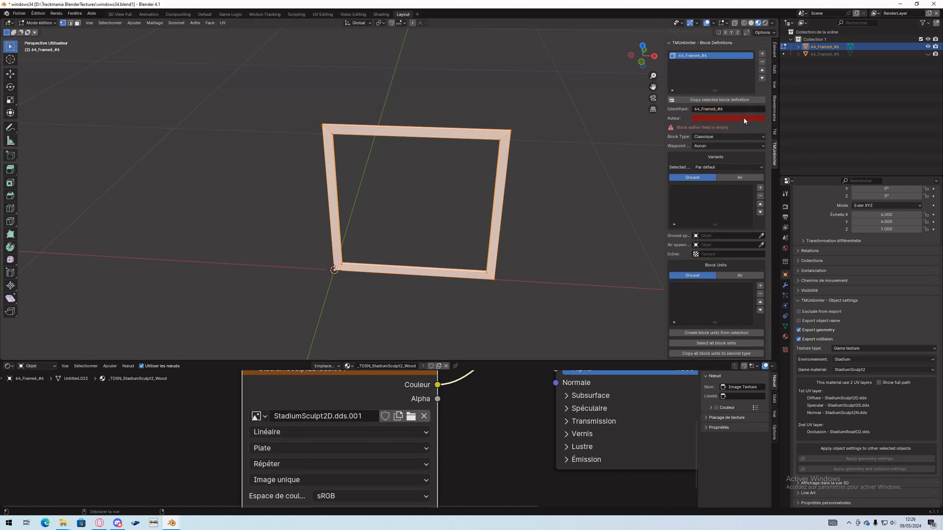
Enter the author's name for the block, with block type Classique and waypoint type Aucun
{"action": "left_click", "coordinate": [729, 120]}
{"action": "type", "text": "celyan1"}
{"action": "key", "text": "Return"}
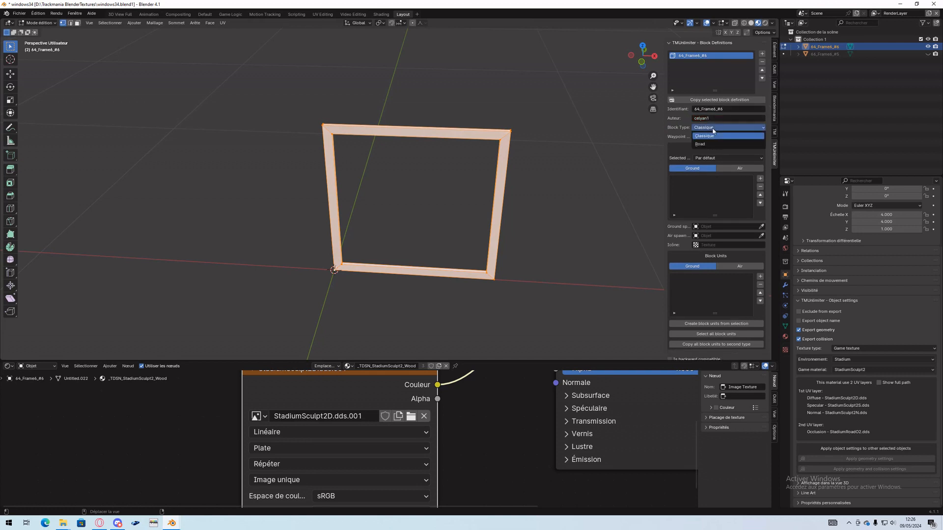
{"action": "left_click", "coordinate": [715, 137]}
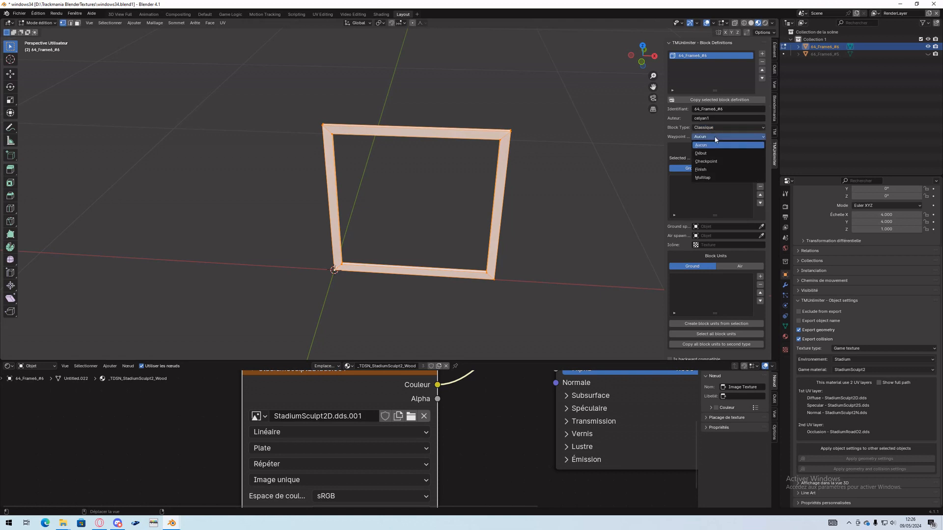
{"action": "left_click_drag", "start_coordinate": [665, 132], "coordinate": [637, 130]}
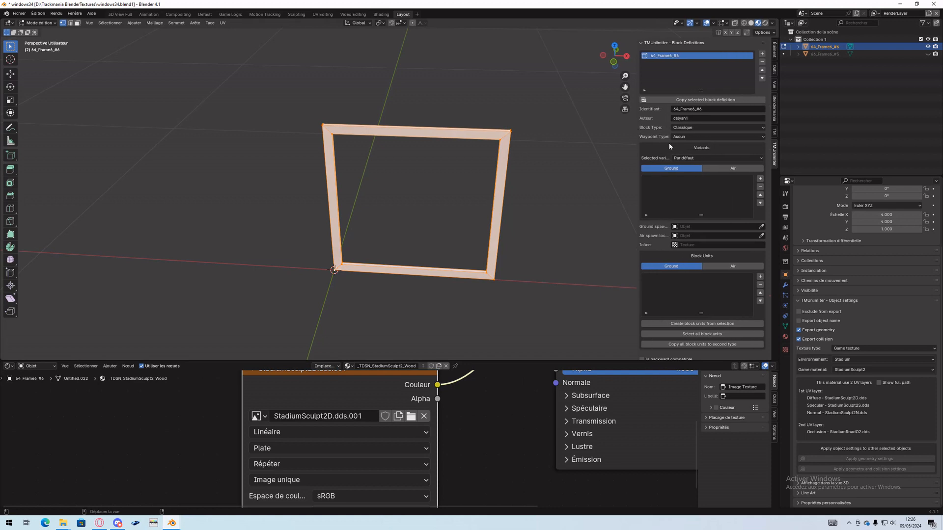
Add one variation to both the Ground and the Air variants of the block
{"action": "left_click", "coordinate": [760, 178]}
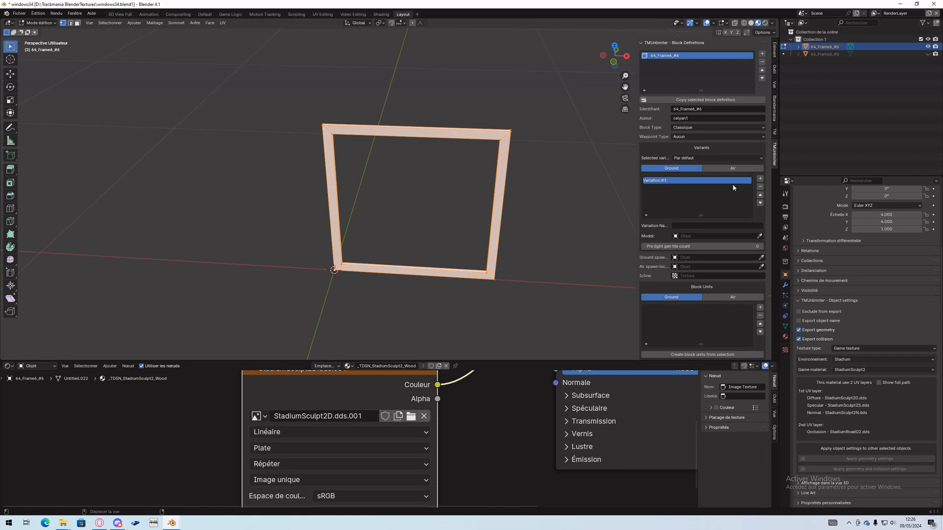
{"action": "left_click", "coordinate": [734, 169]}
{"action": "left_click", "coordinate": [760, 179]}
{"action": "left_click", "coordinate": [689, 169]}
{"action": "middle_click_drag", "start_coordinate": [420, 295], "coordinate": [452, 290]}
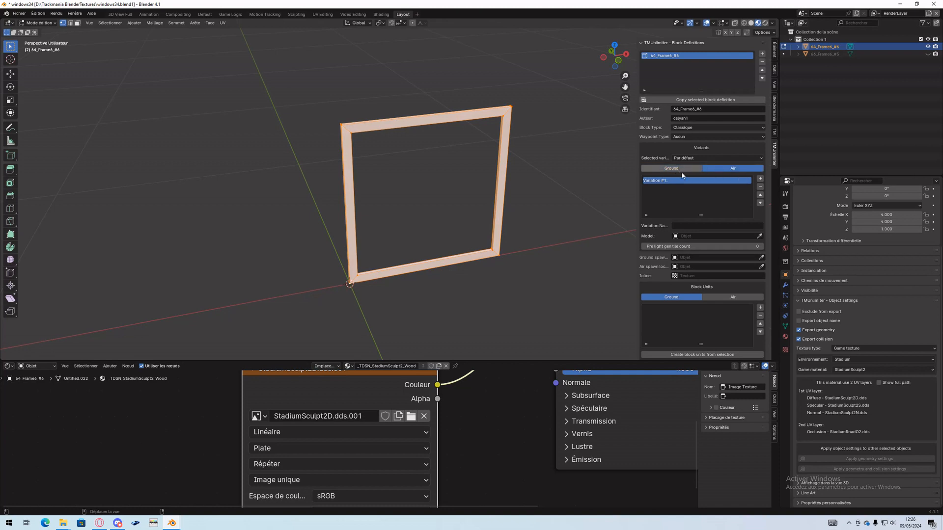
Name the Air variation "air" and the Ground variation "grd"
{"action": "left_click", "coordinate": [717, 169]}
{"action": "left_click", "coordinate": [706, 225]}
{"action": "left_click", "coordinate": [687, 169]}
{"action": "left_click", "coordinate": [684, 224]}
{"action": "type", "text": "gr"}
{"action": "type", "text": "d"}
{"action": "key", "text": "Return"}
Assign the window frame object as the model of both the Ground and the Air variation
{"action": "scroll", "coordinate": [564, 162], "scroll_direction": "up", "scroll_amount": 4}
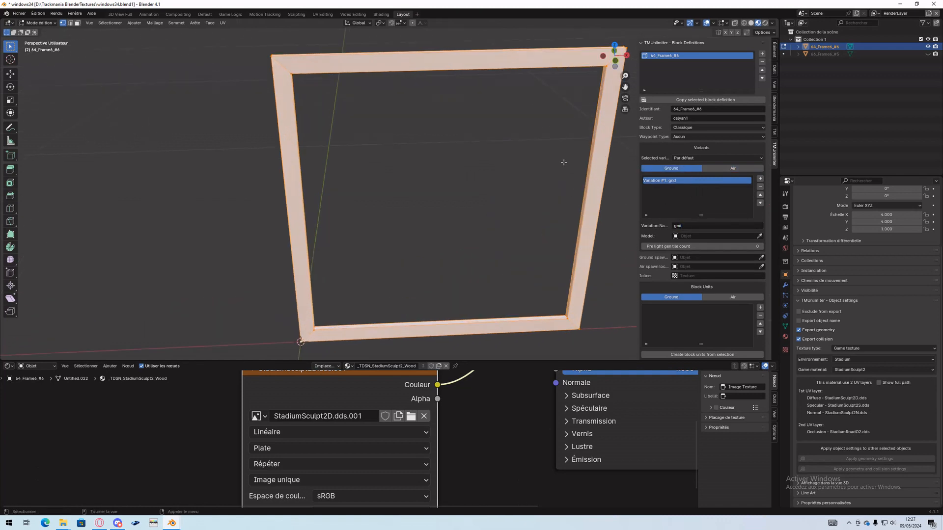
{"action": "left_click", "coordinate": [759, 236]}
{"action": "left_click", "coordinate": [607, 216]}
{"action": "scroll", "coordinate": [606, 214], "scroll_direction": "down", "scroll_amount": 3}
{"action": "left_click", "coordinate": [732, 168]}
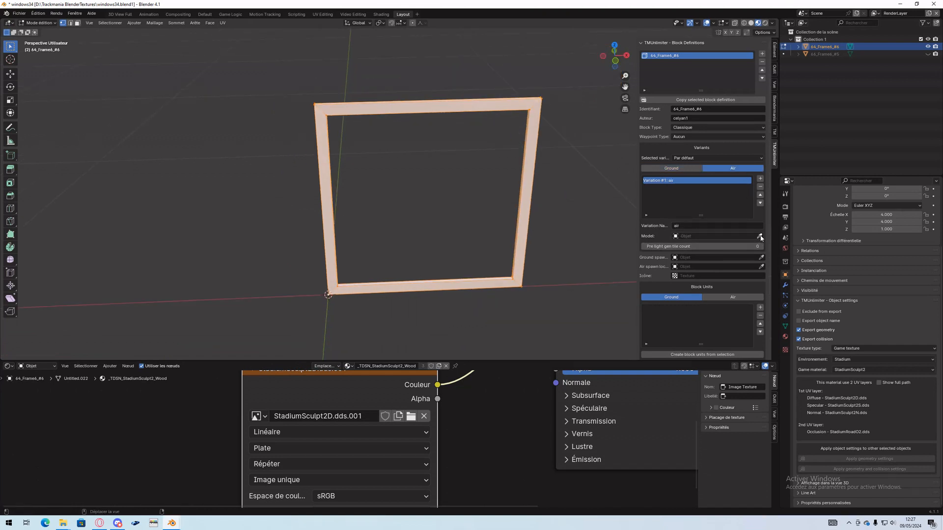
{"action": "left_click", "coordinate": [761, 236]}
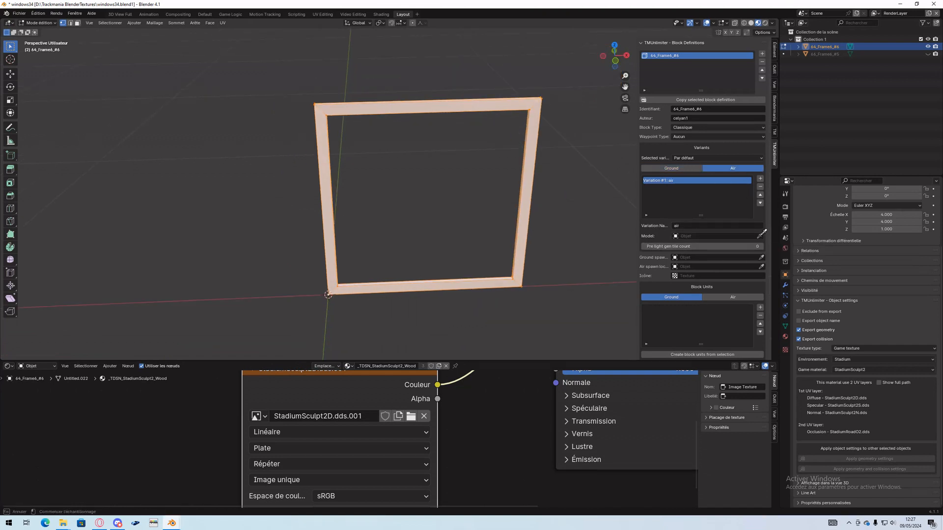
{"action": "left_click", "coordinate": [523, 106]}
Return to Object Mode, deselect the frame, and add a plain axes (Axes simples) empty to the scene
{"action": "key", "text": "Tab"}
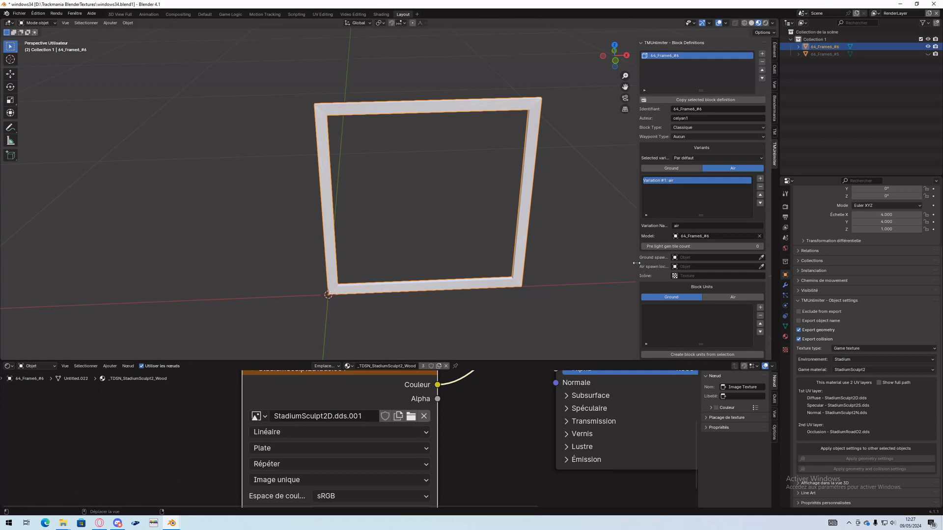
{"action": "left_click_drag", "start_coordinate": [636, 264], "coordinate": [605, 264]}
{"action": "left_click", "coordinate": [403, 200]}
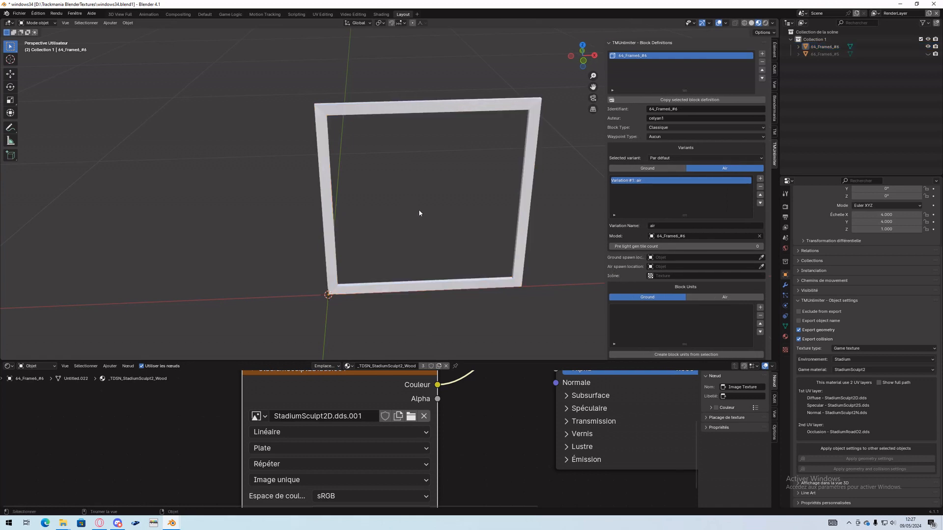
{"action": "scroll", "coordinate": [419, 209], "scroll_direction": "down", "scroll_amount": 4}
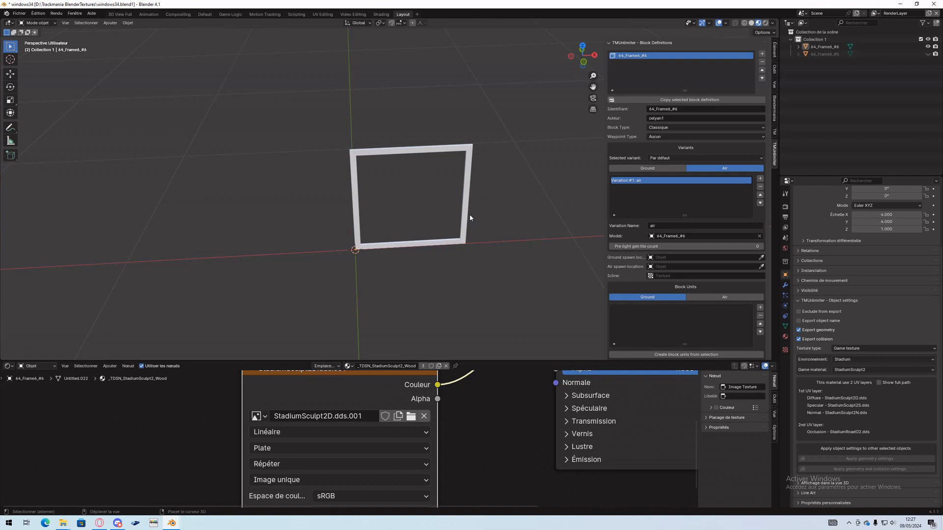
{"action": "key", "text": "shift+a"}
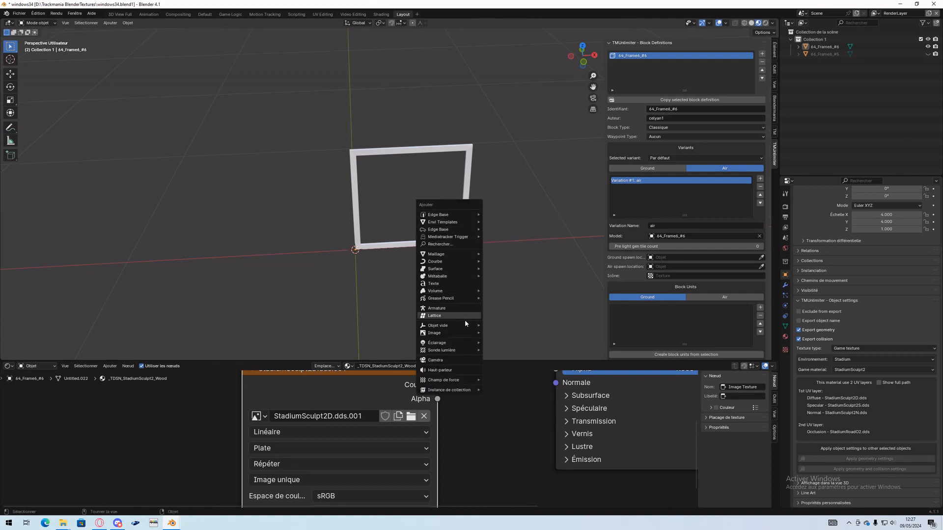
{"action": "mouse_move", "coordinate": [465, 326]}
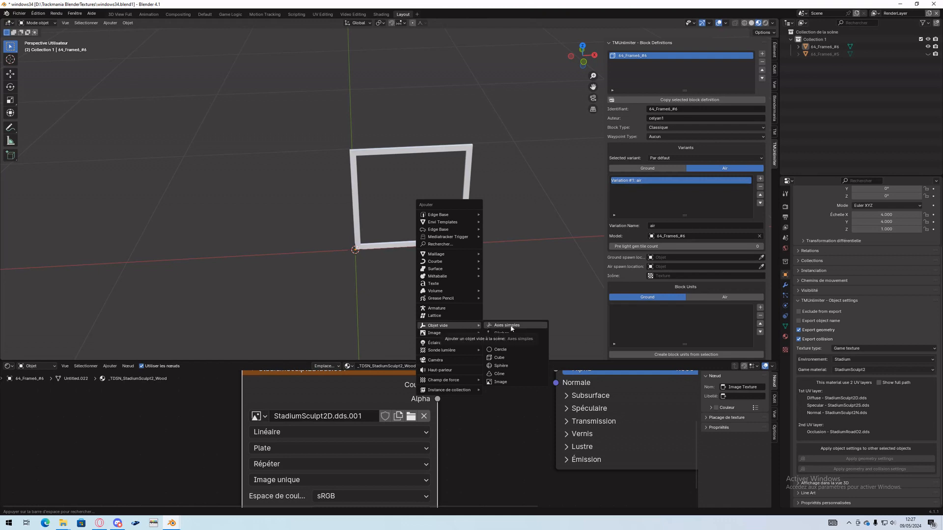
{"action": "left_click", "coordinate": [530, 324]}
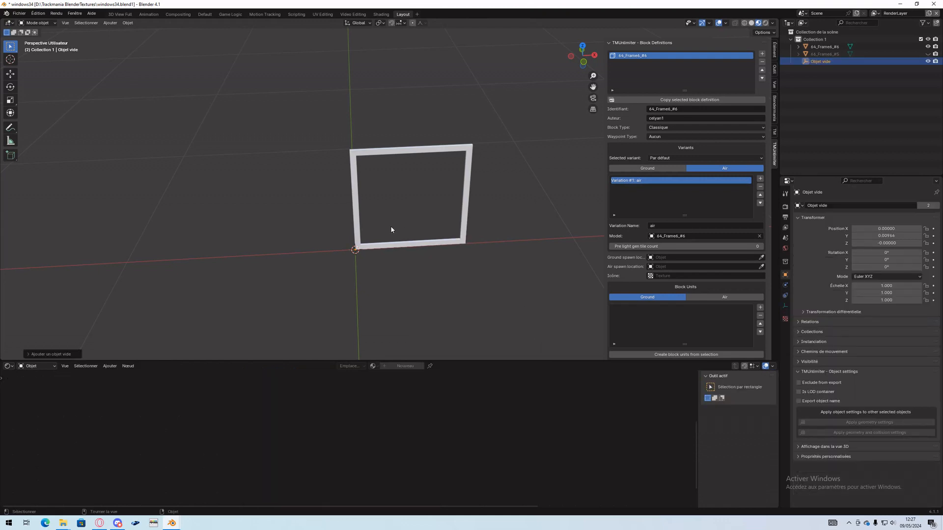
Move the empty freehand off the origin to about 13.5 in X, 14.8 in Y and 2.9 in Z
{"action": "middle_click_drag", "start_coordinate": [392, 231], "coordinate": [483, 263]}
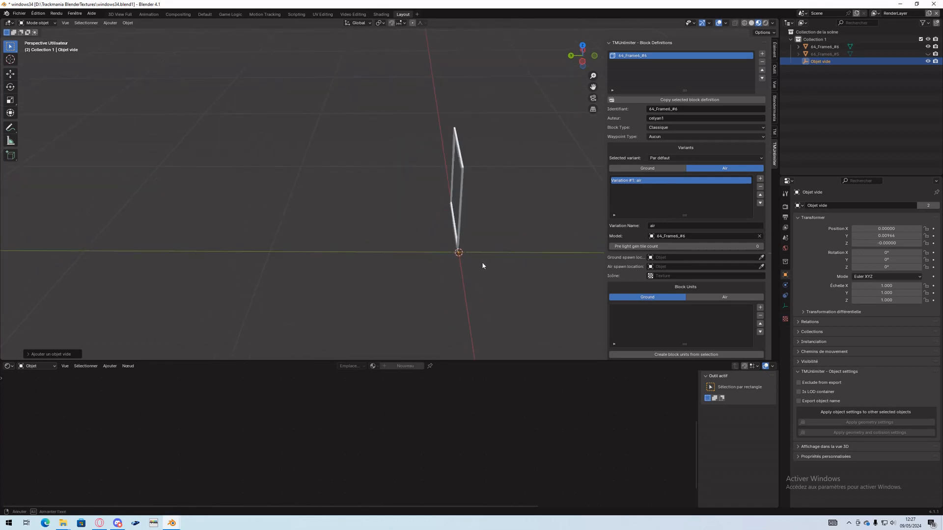
{"action": "scroll", "coordinate": [483, 262], "scroll_direction": "up", "scroll_amount": 3}
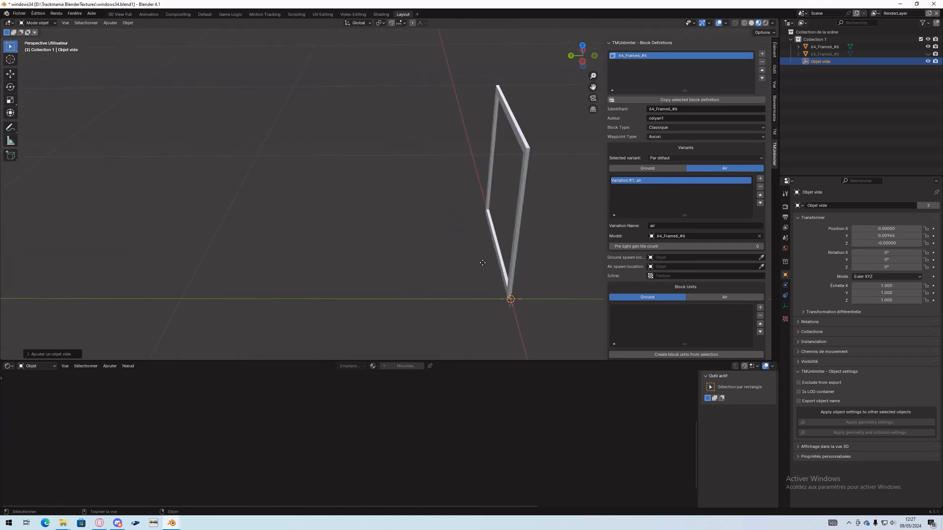
{"action": "key", "text": "g"}
{"action": "key", "text": "z"}
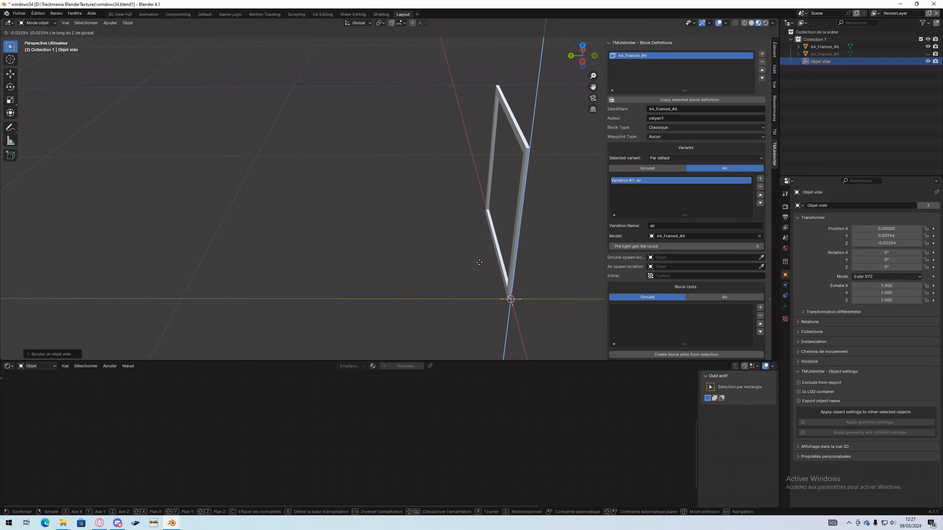
{"action": "left_click", "coordinate": [482, 266]}
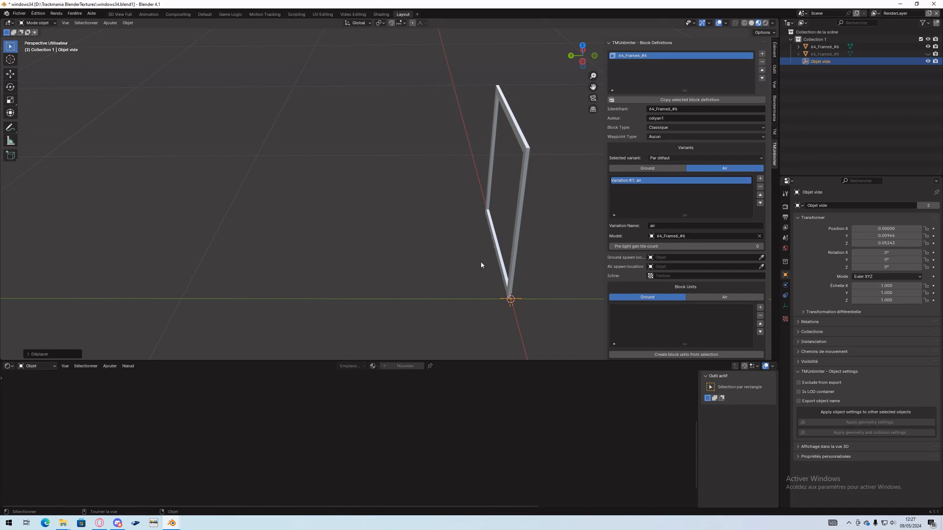
{"action": "key", "text": "g"}
{"action": "key", "text": "z"}
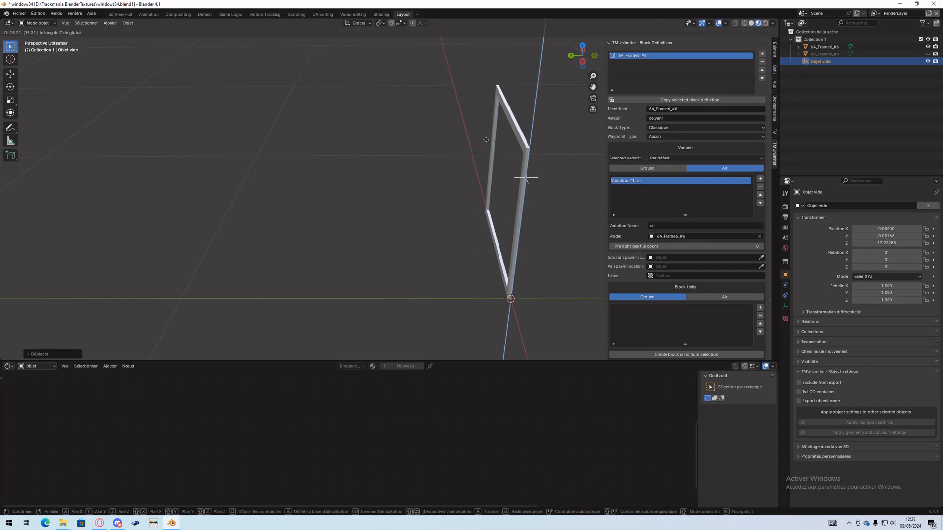
{"action": "left_click", "coordinate": [473, 240]}
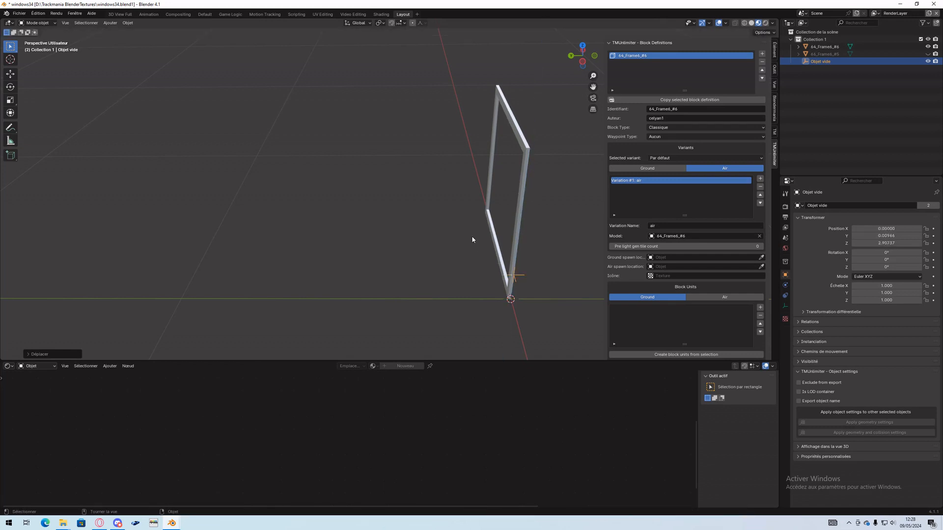
{"action": "key", "text": "g"}
{"action": "key", "text": "x"}
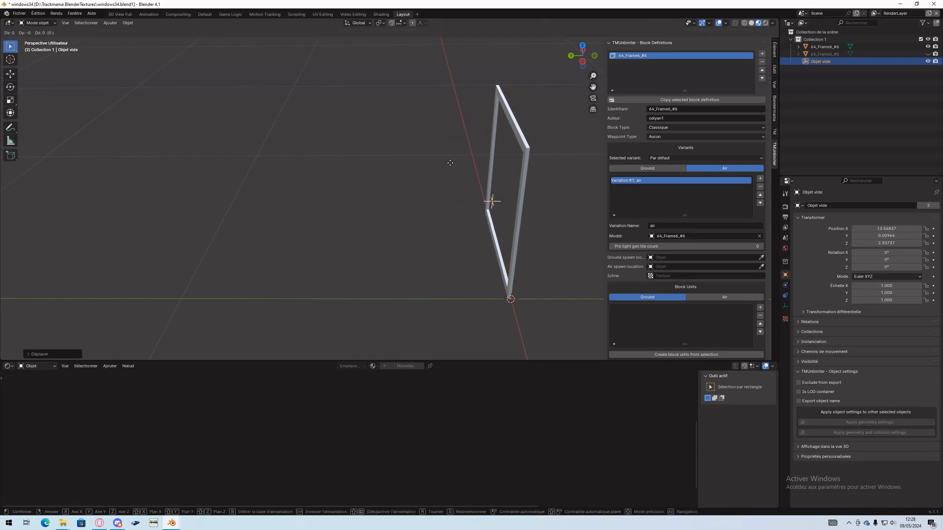
{"action": "key", "text": "y"}
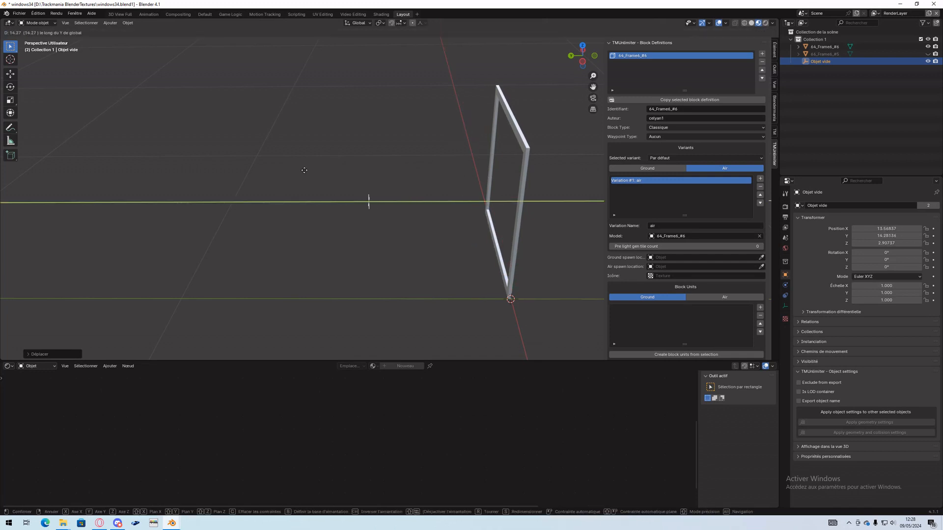
{"action": "left_click", "coordinate": [323, 186]}
Set the empty's Z position to 0.5
{"action": "left_click", "coordinate": [775, 49]}
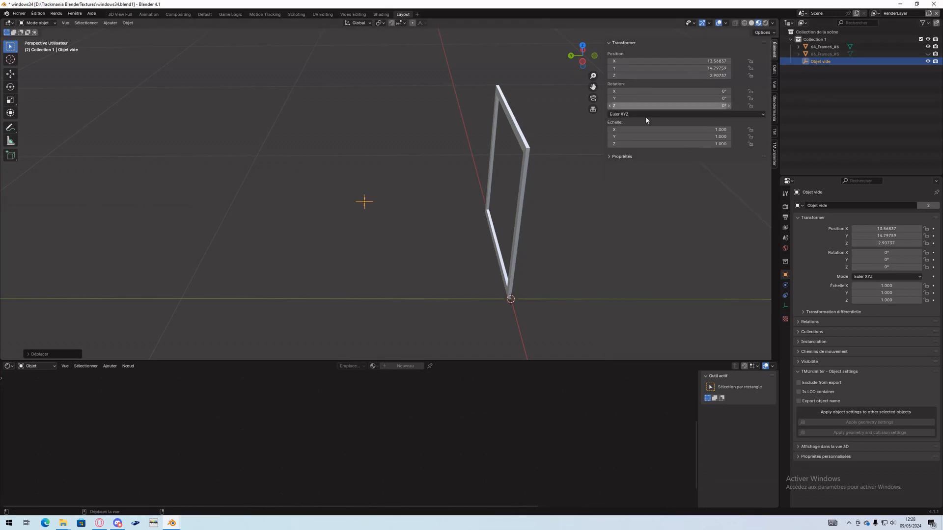
{"action": "middle_click_drag", "start_coordinate": [315, 201], "coordinate": [442, 224]}
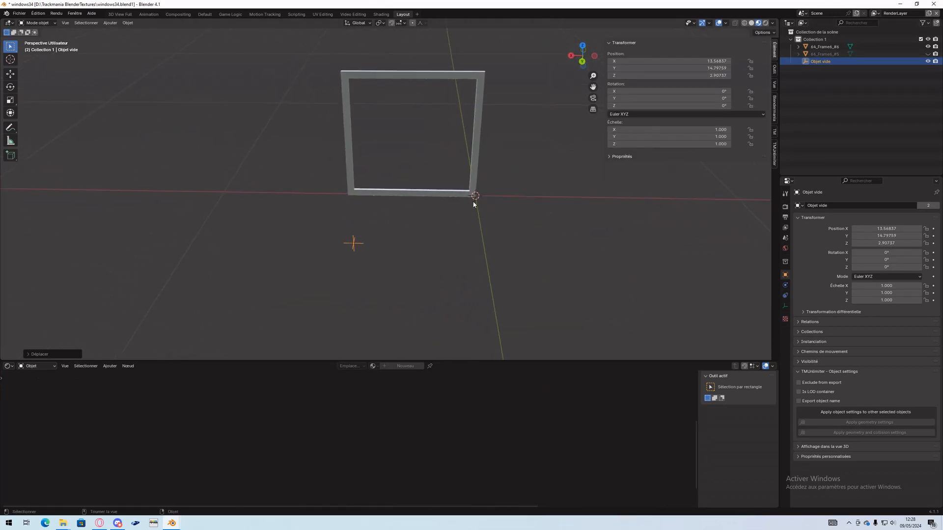
{"action": "left_click", "coordinate": [705, 76]}
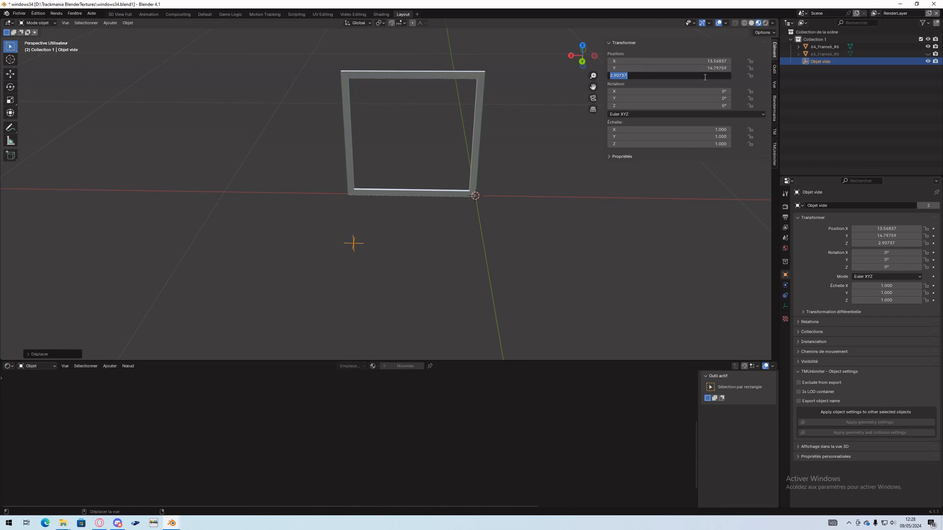
{"action": "left_click", "coordinate": [635, 84]}
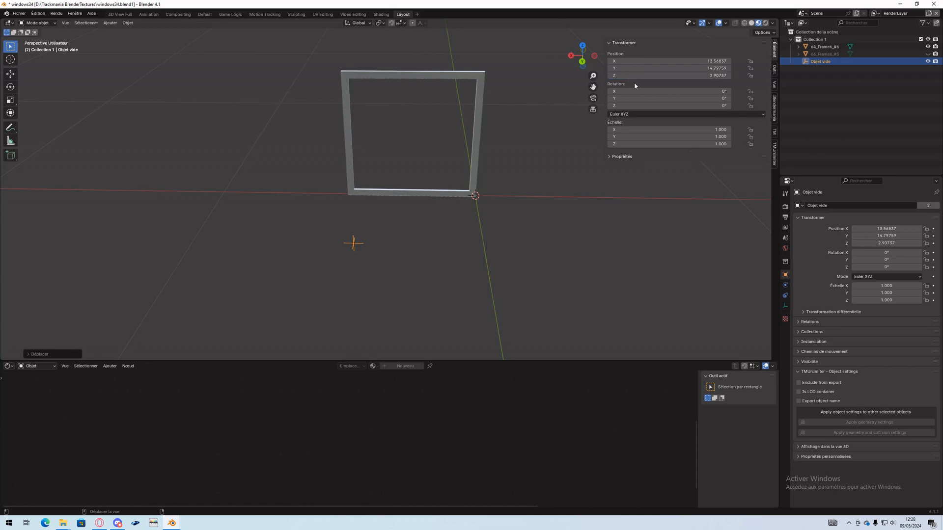
{"action": "left_click", "coordinate": [675, 76]}
{"action": "key", "text": "BackSpace"}
{"action": "type", "text": ".5"}
{"action": "key", "text": "Return"}
Set both the X and Y positions of the empty to 16
{"action": "middle_click_drag", "start_coordinate": [497, 212], "coordinate": [386, 274]}
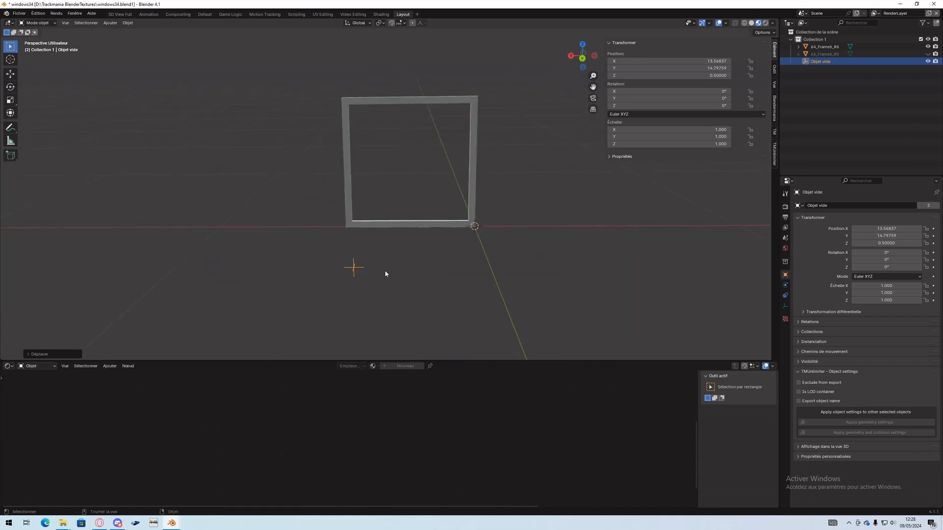
{"action": "middle_click_drag", "start_coordinate": [326, 227], "coordinate": [417, 223]}
{"action": "left_click", "coordinate": [686, 69]}
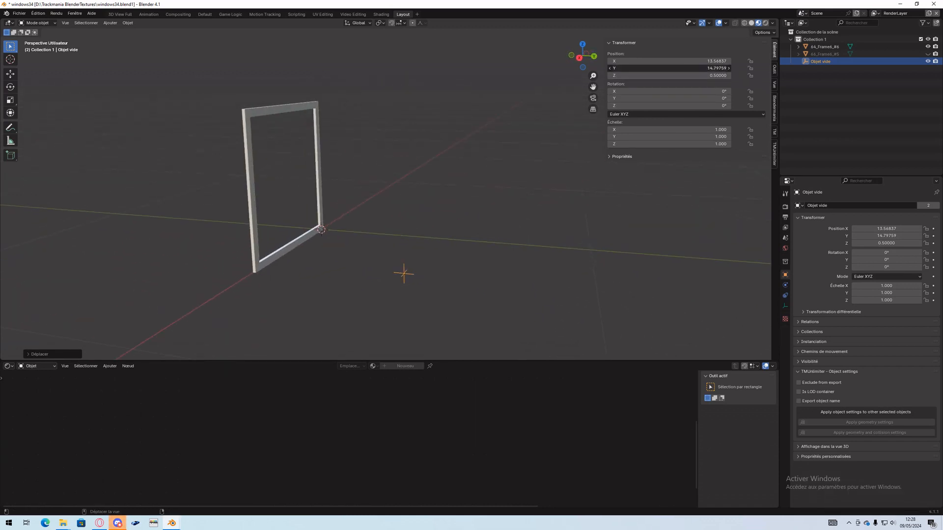
{"action": "type", "text": "16"}
{"action": "key", "text": "Return"}
{"action": "double_click", "coordinate": [689, 61]}
{"action": "type", "text": "16"}
{"action": "key", "text": "Return"}
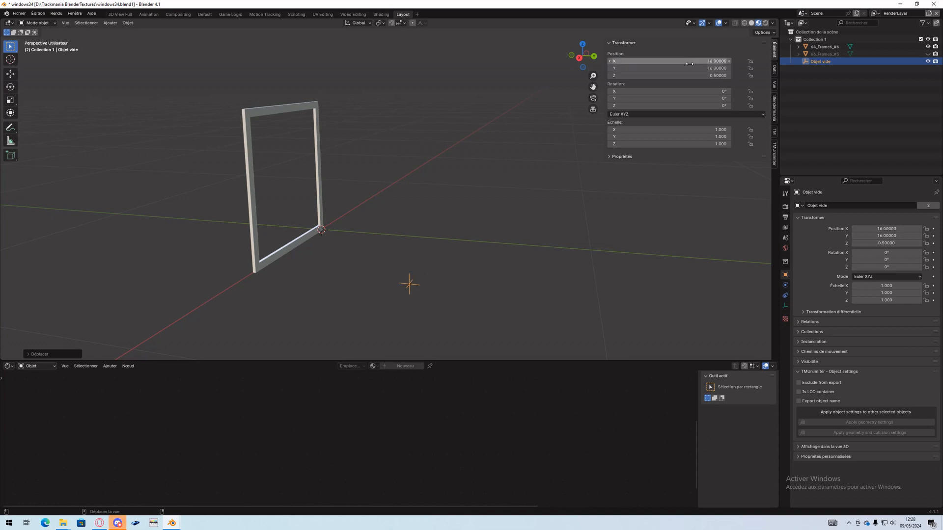
Examine the empty's placement relative to the window frame and check the viewport grid's scale and subdivision settings
{"action": "middle_click_drag", "start_coordinate": [488, 194], "coordinate": [314, 216]}
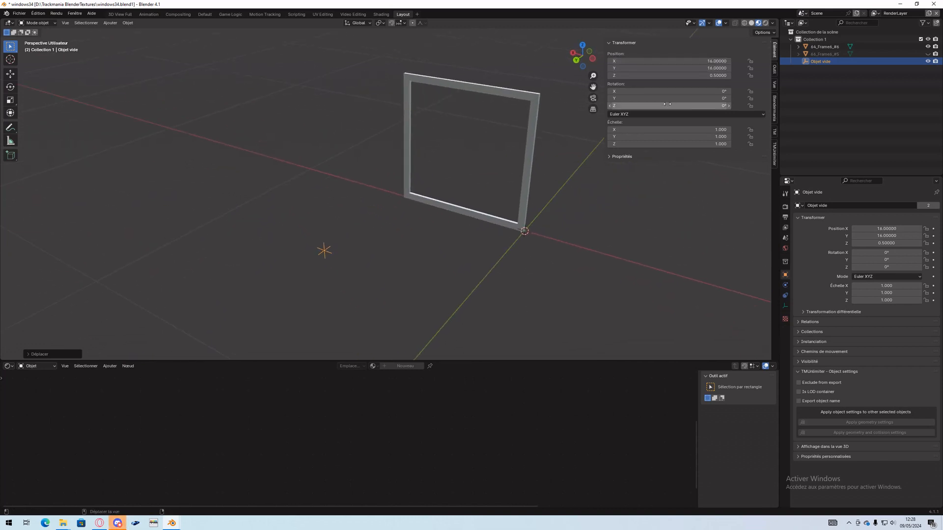
{"action": "middle_click_drag", "start_coordinate": [414, 175], "coordinate": [629, 246]}
{"action": "scroll", "coordinate": [263, 248], "scroll_direction": "down", "scroll_amount": 4}
{"action": "scroll", "coordinate": [406, 242], "scroll_direction": "up", "scroll_amount": 8}
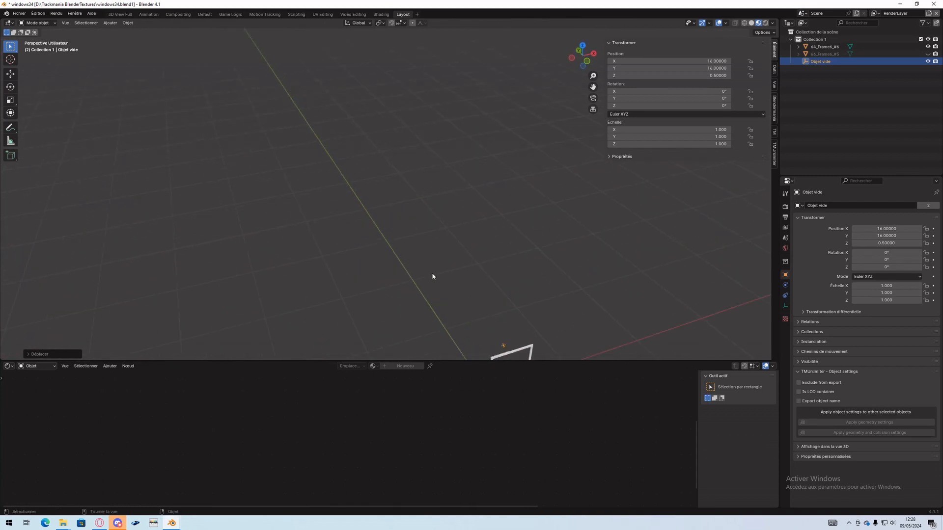
{"action": "scroll", "coordinate": [433, 276], "scroll_direction": "down", "scroll_amount": 3}
{"action": "left_click", "coordinate": [725, 23]}
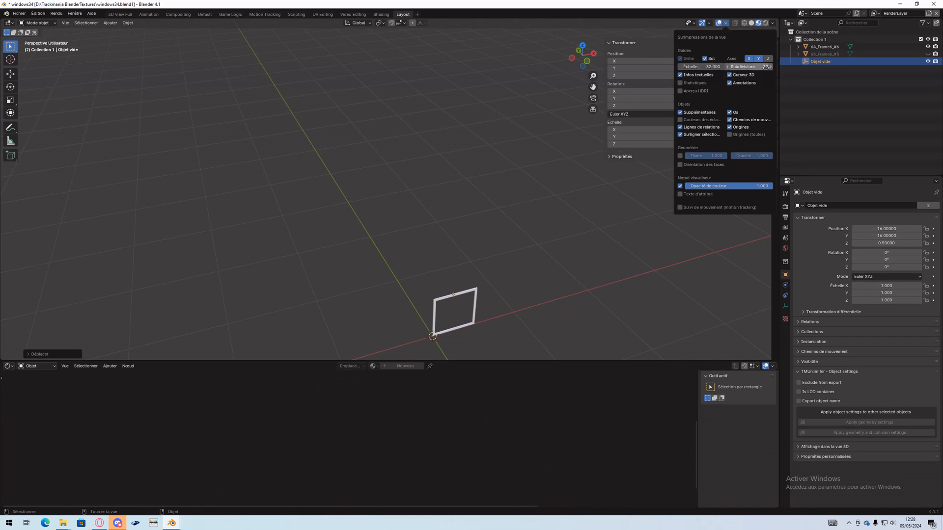
{"action": "middle_click_drag", "start_coordinate": [577, 210], "coordinate": [545, 131], "text": "shift"}
{"action": "scroll", "coordinate": [546, 131], "scroll_direction": "up", "scroll_amount": 5}
{"action": "middle_click_drag", "start_coordinate": [549, 215], "coordinate": [758, 189]}
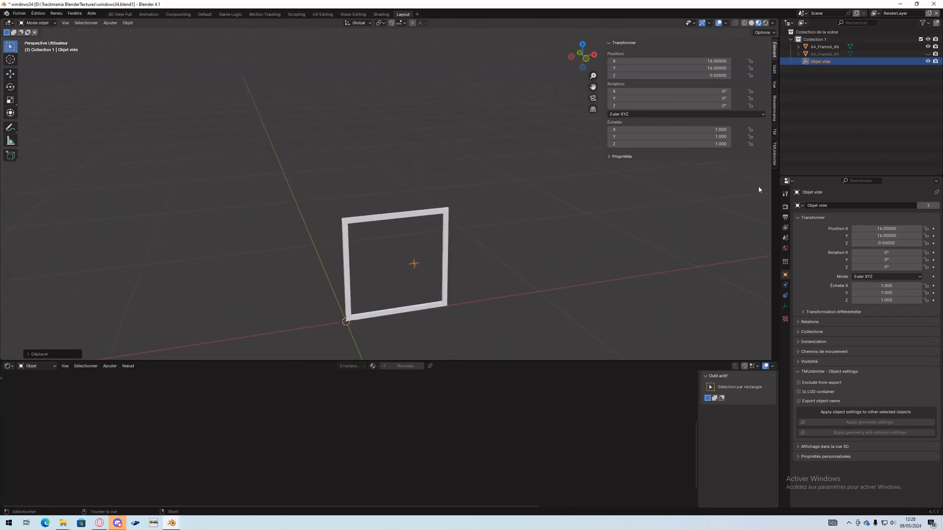
Assign the empty (Objet vide) as both the ground and the air spawn location of the block definition
{"action": "left_click", "coordinate": [775, 155]}
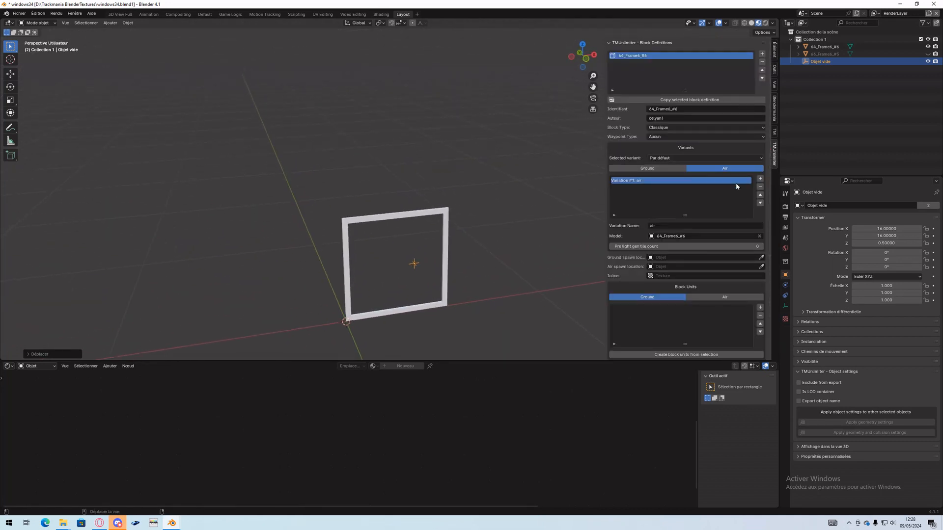
{"action": "left_click", "coordinate": [762, 257]}
{"action": "left_click", "coordinate": [414, 263]}
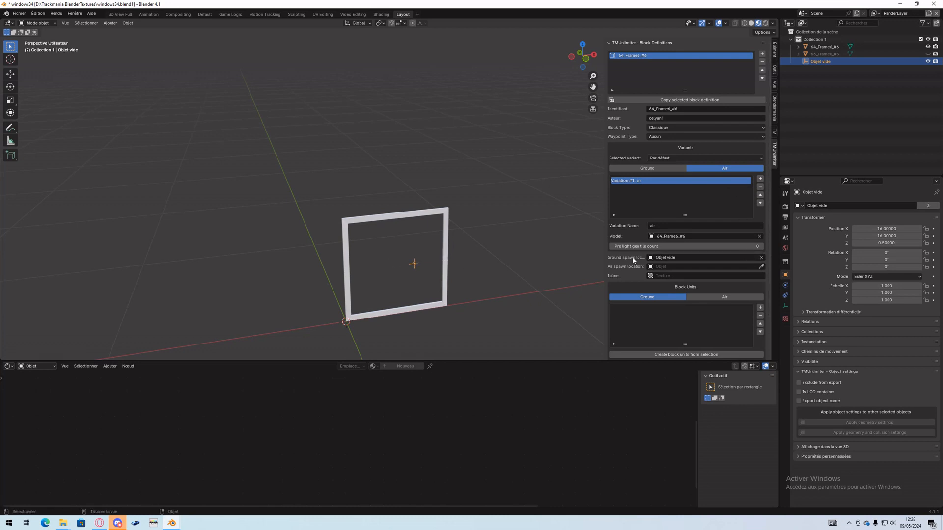
{"action": "left_click", "coordinate": [761, 267]}
{"action": "left_click", "coordinate": [416, 264]}
{"action": "scroll", "coordinate": [686, 269], "scroll_direction": "down", "scroll_amount": 1}
{"action": "scroll", "coordinate": [686, 264], "scroll_direction": "down", "scroll_amount": 2}
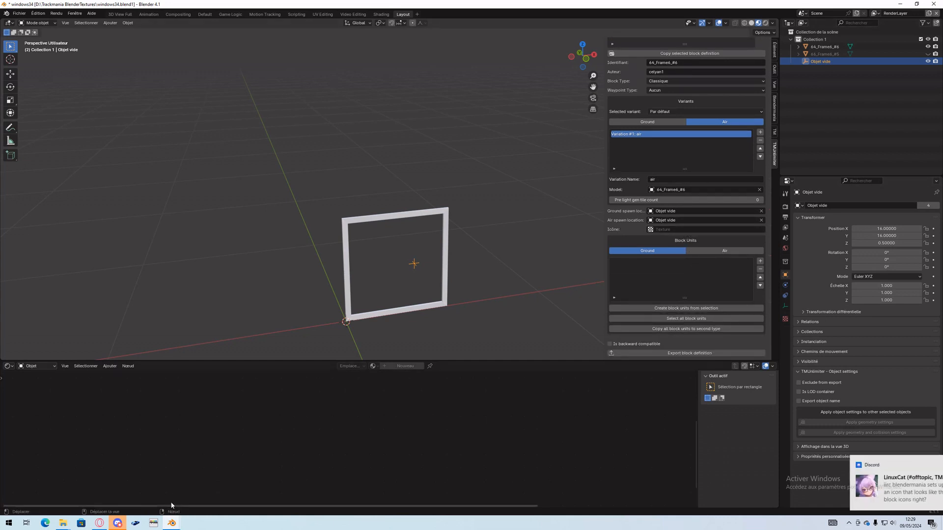
Switch to the other open Blender file and copy its blockunits collection
{"action": "mouse_move", "coordinate": [172, 523]}
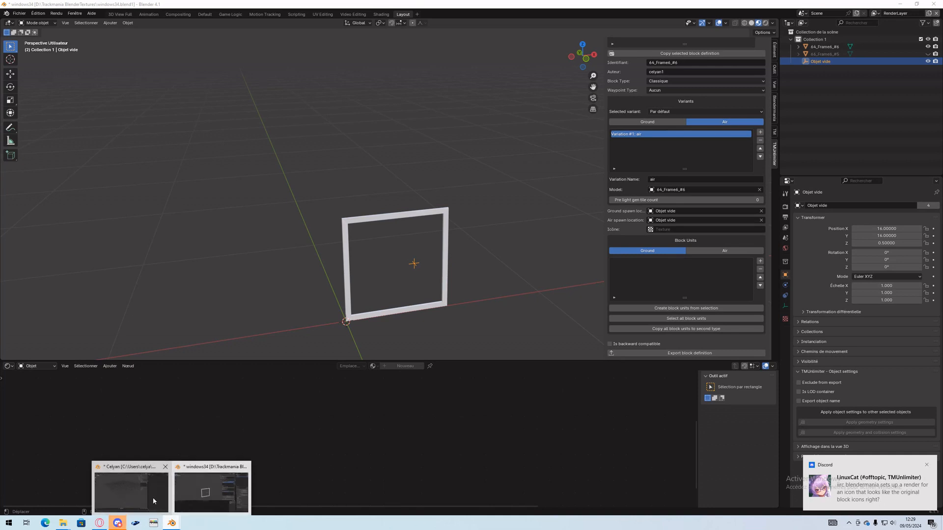
{"action": "left_click", "coordinate": [137, 489]}
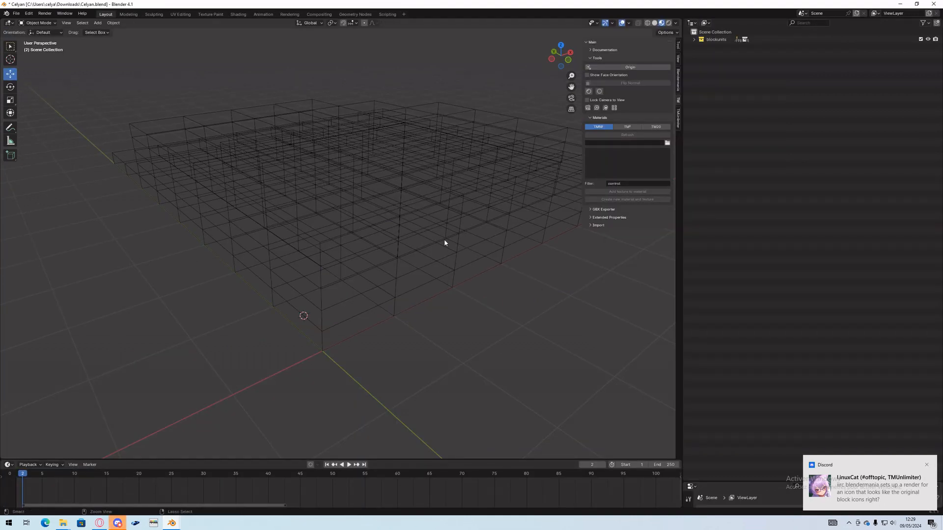
{"action": "middle_click_drag", "start_coordinate": [444, 240], "coordinate": [419, 264]}
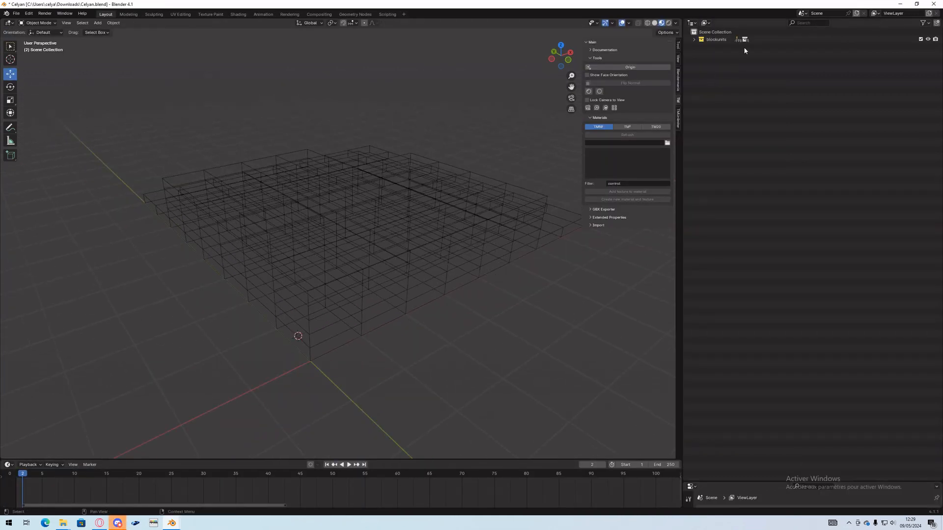
{"action": "left_click", "coordinate": [758, 39]}
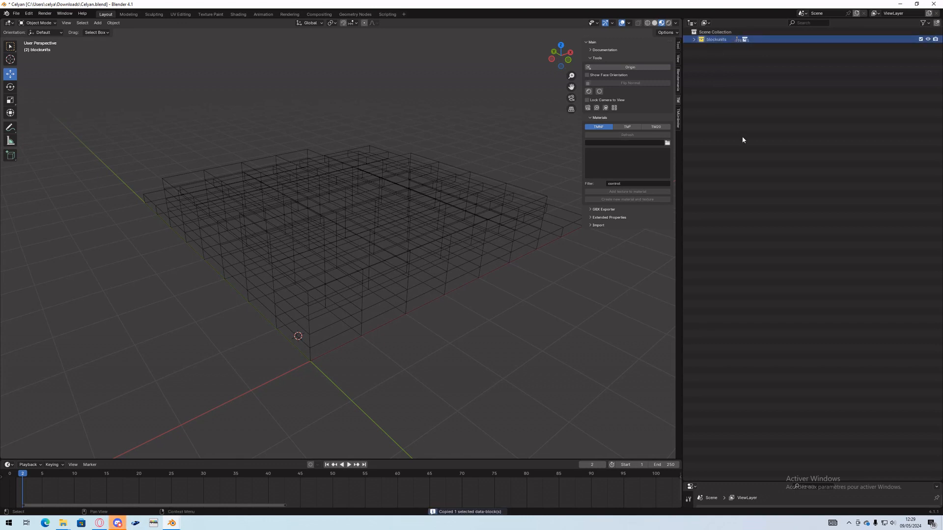
Return to the windows34 file and paste the blockunits collection into its scene
{"action": "key", "text": "alt+Tab"}
{"action": "right_click", "coordinate": [821, 110]}
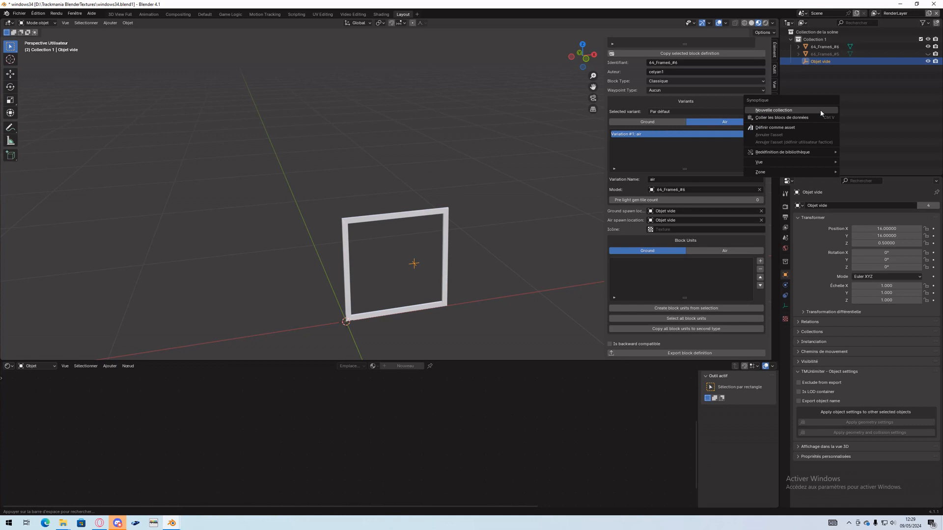
{"action": "left_click", "coordinate": [837, 90]}
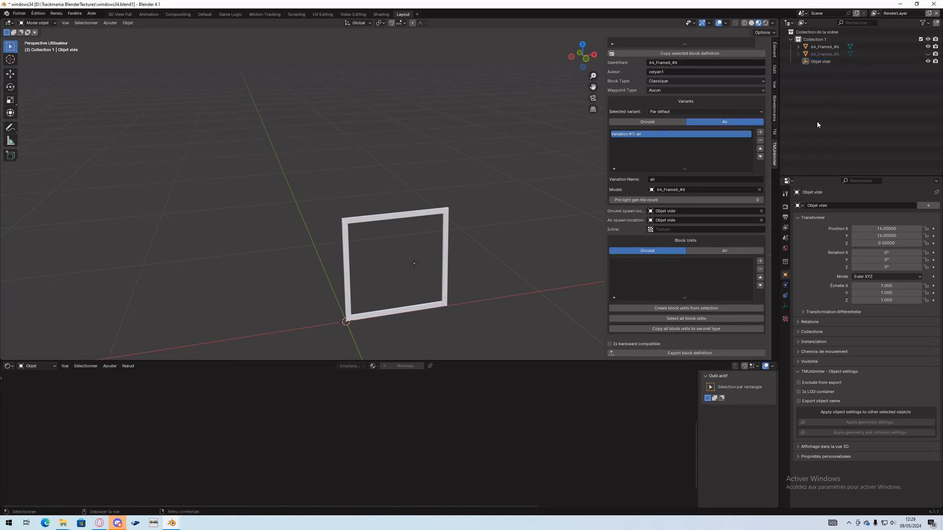
{"action": "key", "text": "ctrl+v"}
{"action": "middle_click_drag", "start_coordinate": [406, 139], "coordinate": [462, 223]}
{"action": "left_click", "coordinate": [494, 244]}
Select the two stacked block unit empties 0,1,0 and 0,0,0 that enclose the window frame
{"action": "scroll", "coordinate": [350, 284], "scroll_direction": "up", "scroll_amount": 3}
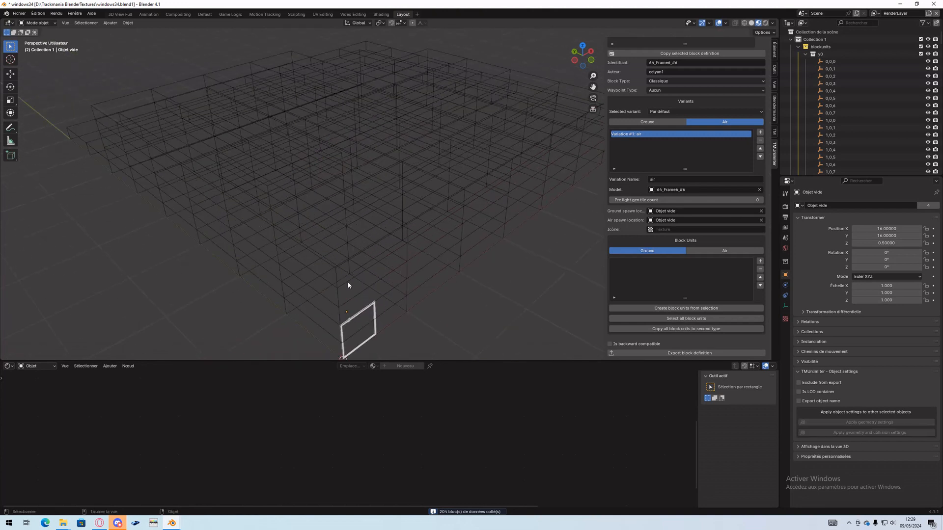
{"action": "middle_click_drag", "start_coordinate": [349, 285], "coordinate": [438, 207]}
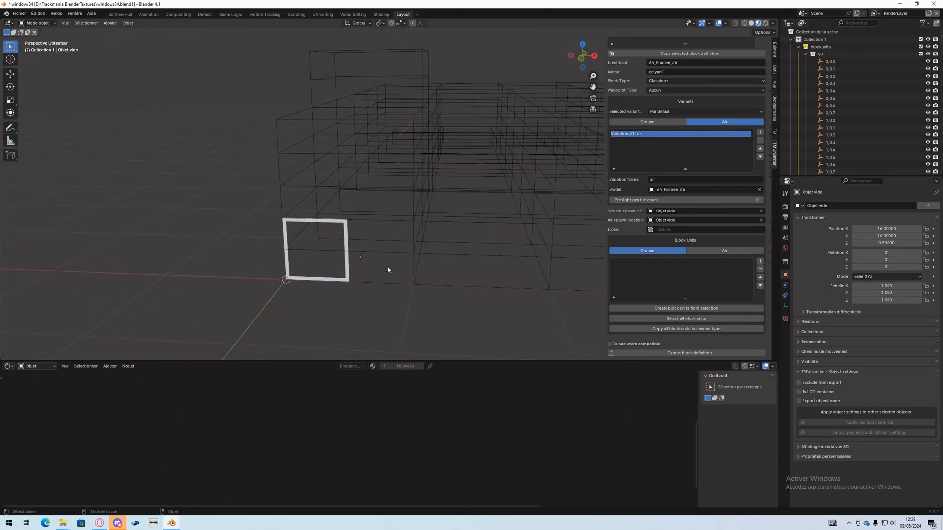
{"action": "middle_click_drag", "start_coordinate": [387, 267], "coordinate": [422, 255]}
{"action": "left_click", "coordinate": [433, 284]}
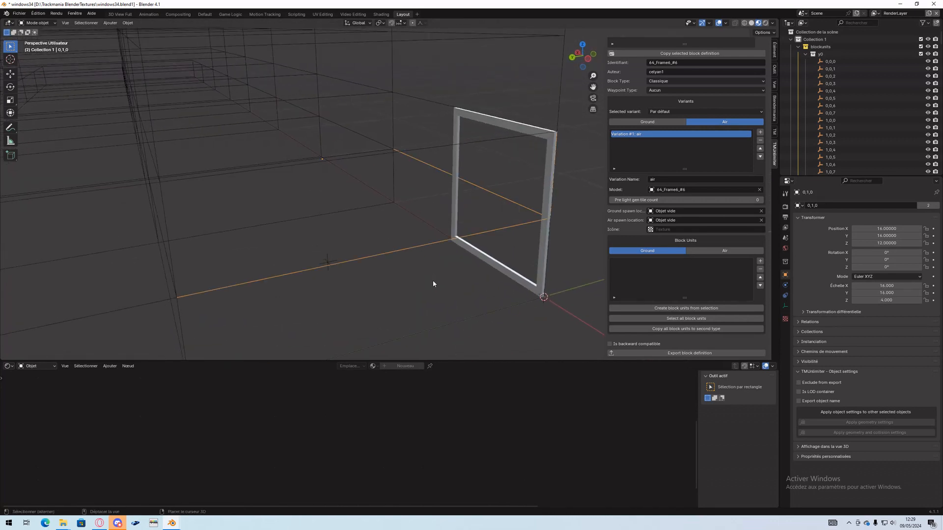
{"action": "left_click", "coordinate": [445, 326], "text": "shift"}
{"action": "middle_click_drag", "start_coordinate": [497, 305], "coordinate": [391, 276]}
{"action": "middle_click_drag", "start_coordinate": [254, 236], "coordinate": [475, 221]}
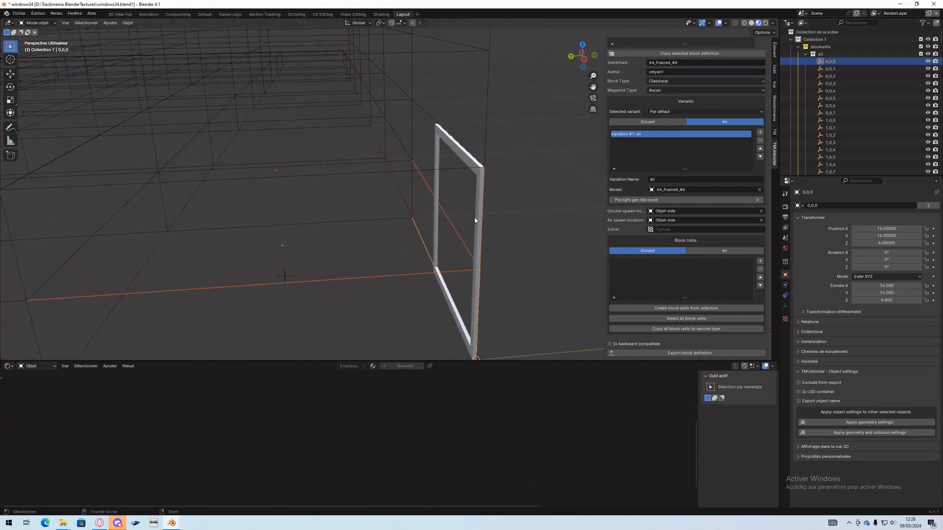
{"action": "middle_click_drag", "start_coordinate": [476, 289], "coordinate": [398, 300]}
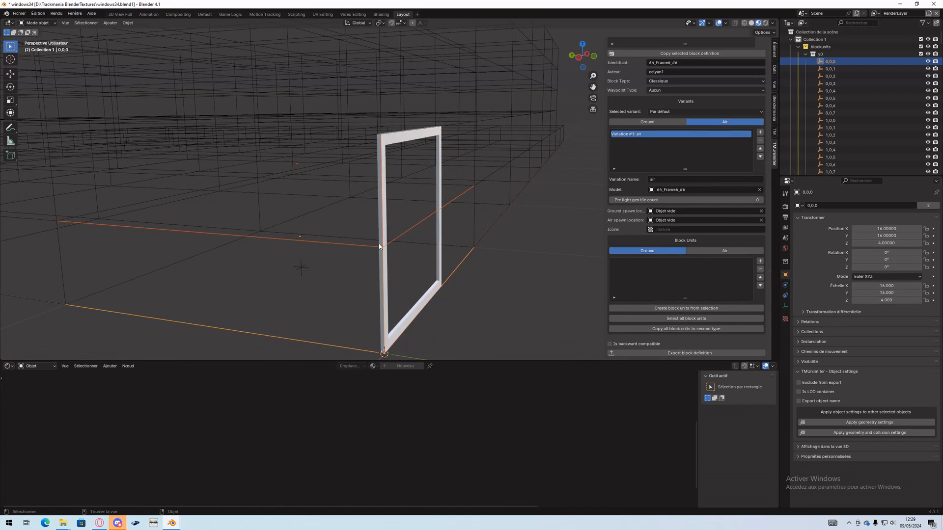
{"action": "middle_click_drag", "start_coordinate": [380, 246], "coordinate": [456, 259]}
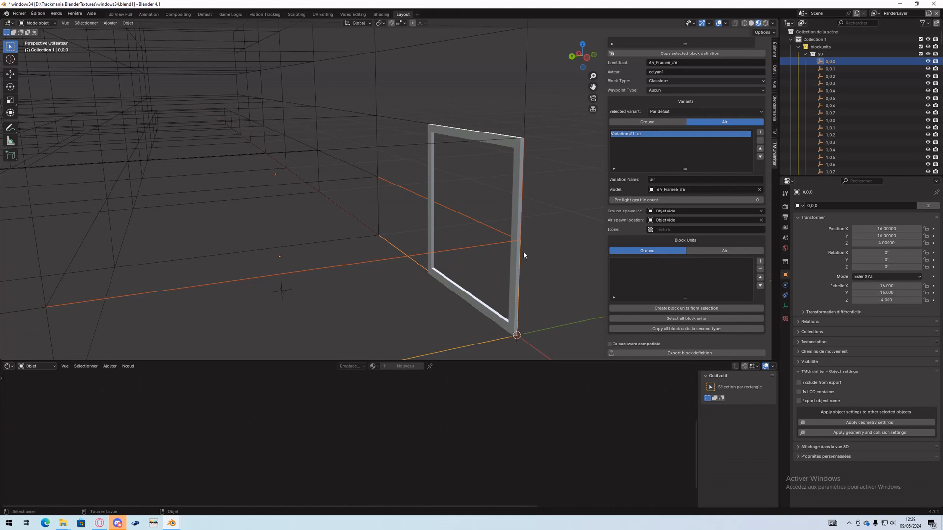
{"action": "middle_click_drag", "start_coordinate": [518, 234], "coordinate": [353, 188]}
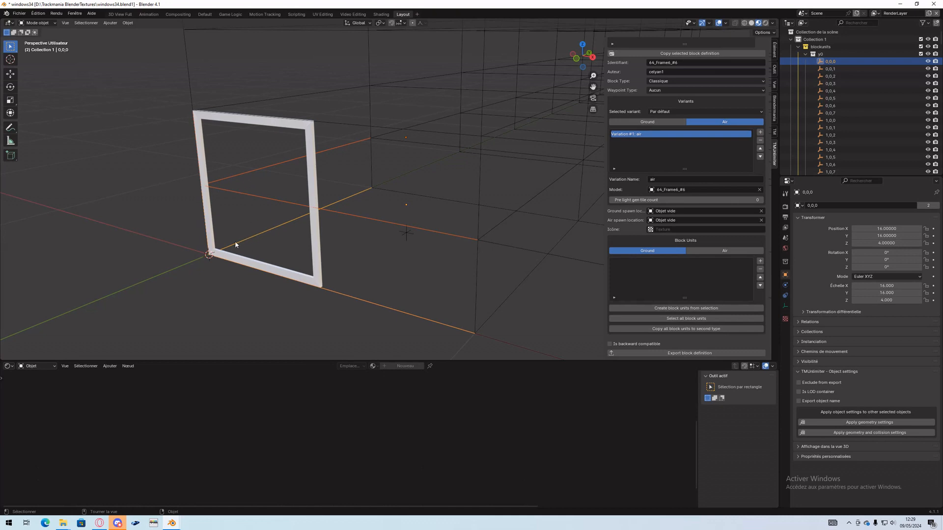
Create the ground block units from the two selected empties and copy them all to the air block units
{"action": "middle_click_drag", "start_coordinate": [235, 245], "coordinate": [349, 246]}
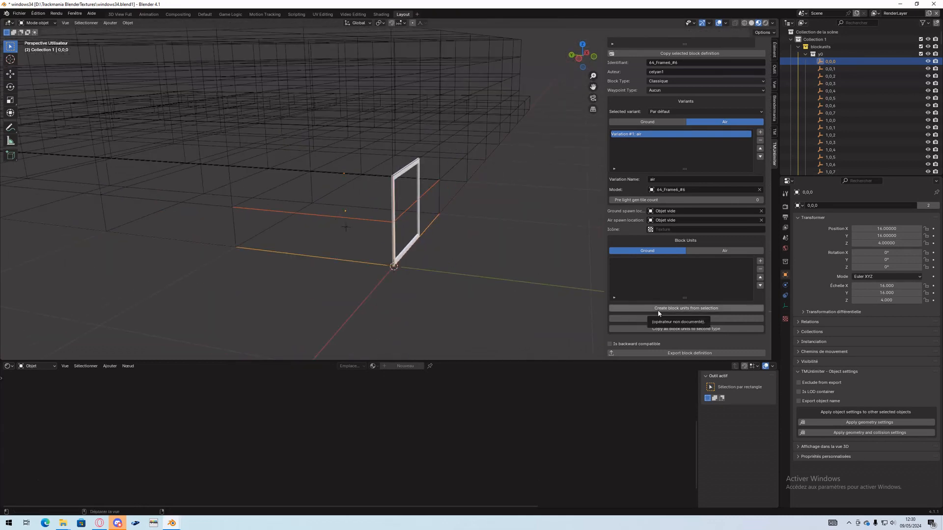
{"action": "left_click", "coordinate": [685, 308]}
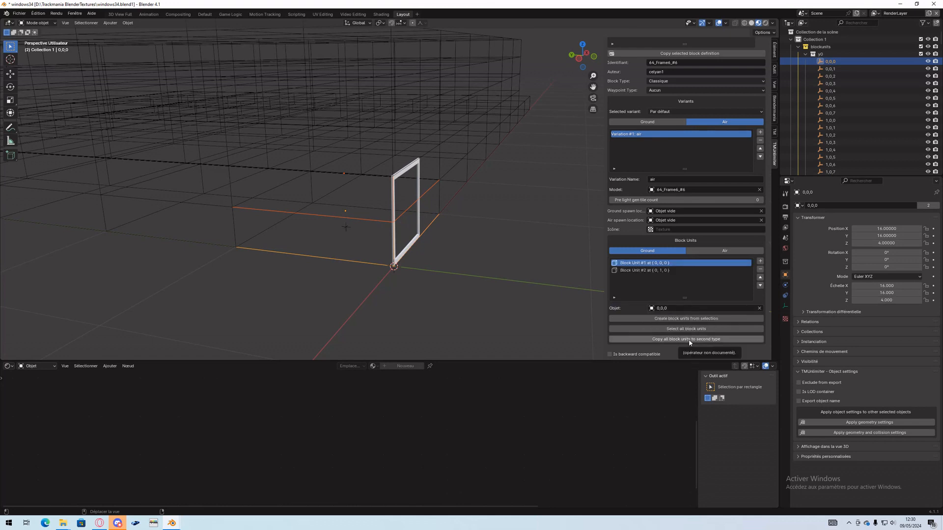
{"action": "left_click", "coordinate": [708, 344]}
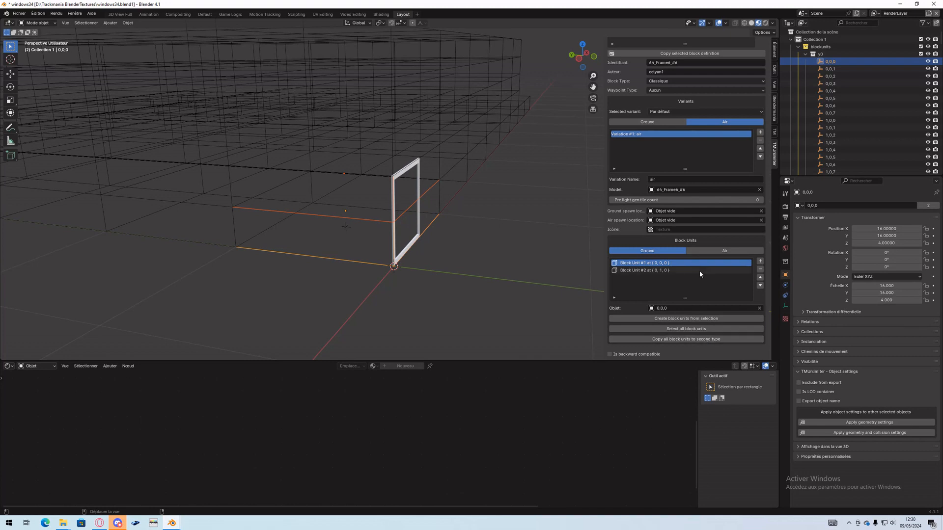
{"action": "left_click", "coordinate": [722, 251]}
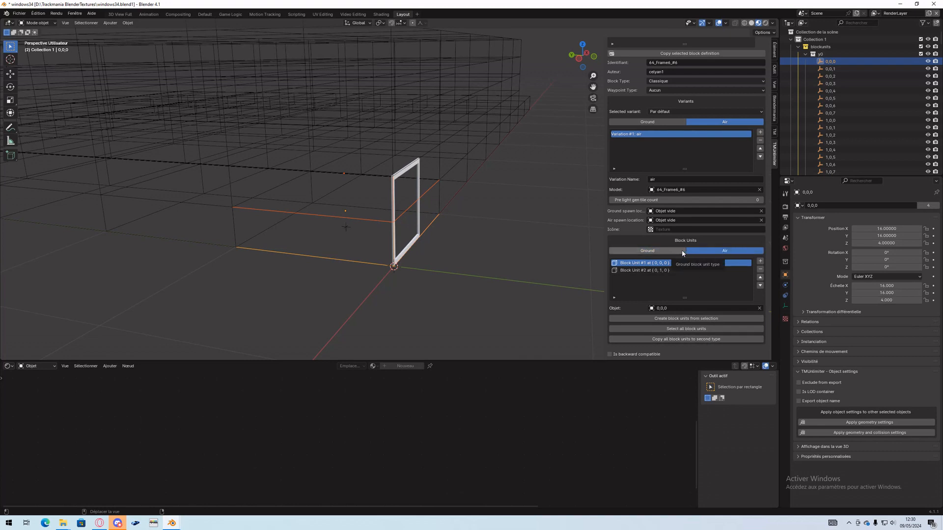
{"action": "left_click", "coordinate": [682, 252]}
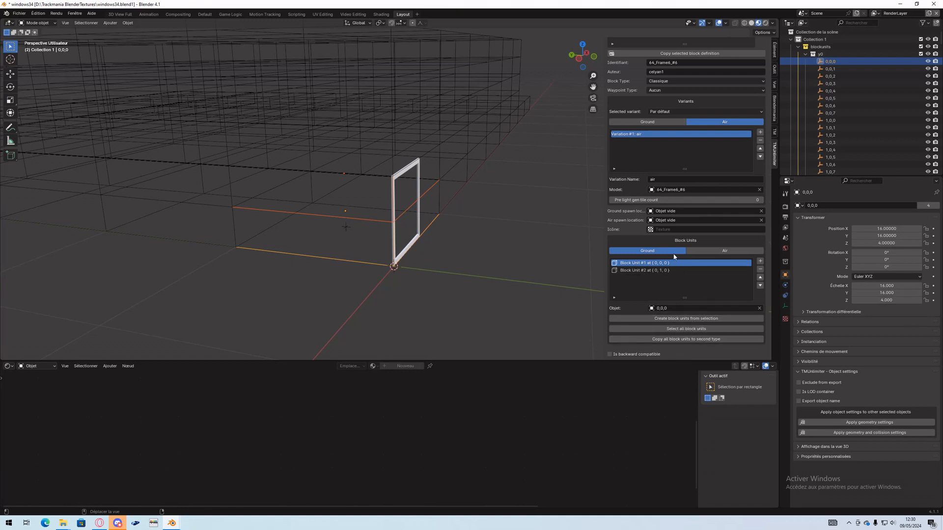
{"action": "left_click", "coordinate": [706, 253]}
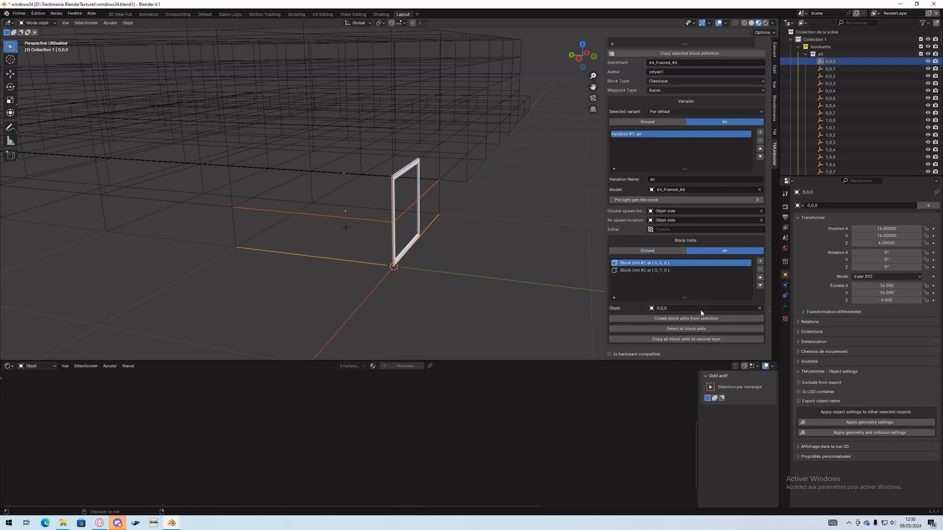
{"action": "left_click", "coordinate": [660, 252]}
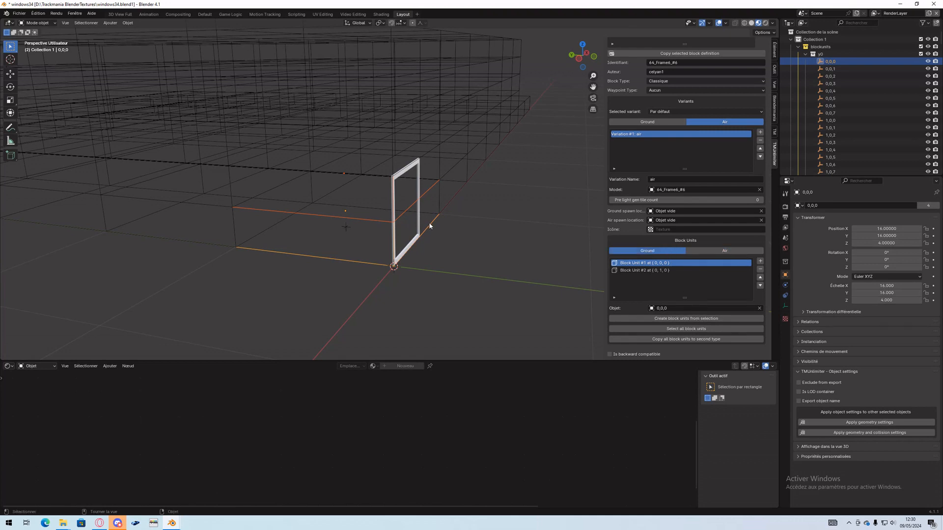
Find the visible 64_Frame6_#6 object in the scene hierarchy and copy its name
{"action": "middle_click_drag", "start_coordinate": [430, 226], "coordinate": [519, 258]}
{"action": "scroll", "coordinate": [622, 261], "scroll_direction": "down", "scroll_amount": 1}
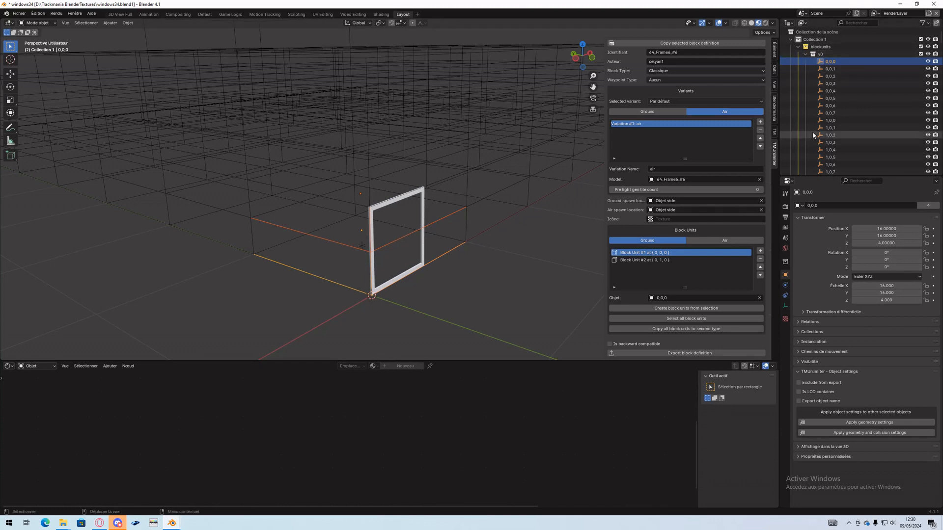
{"action": "scroll", "coordinate": [815, 138], "scroll_direction": "down", "scroll_amount": 10}
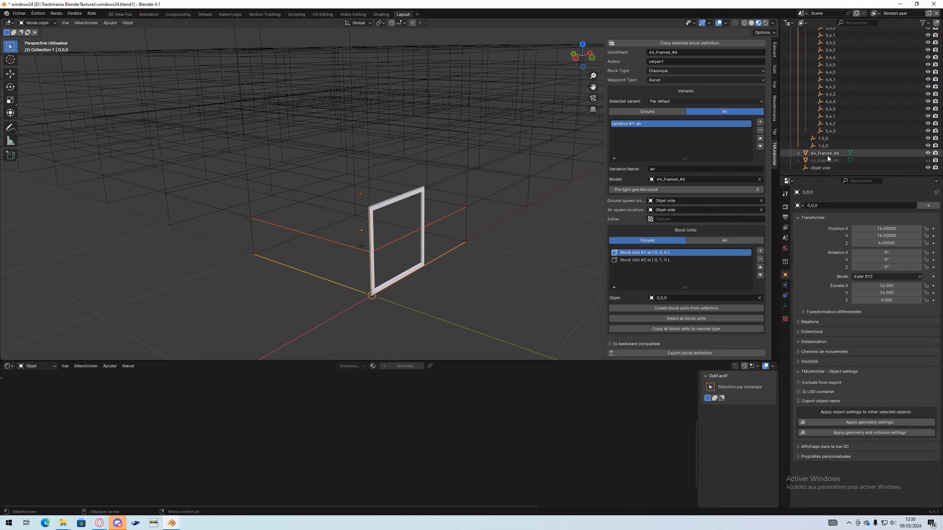
{"action": "double_click", "coordinate": [827, 155]}
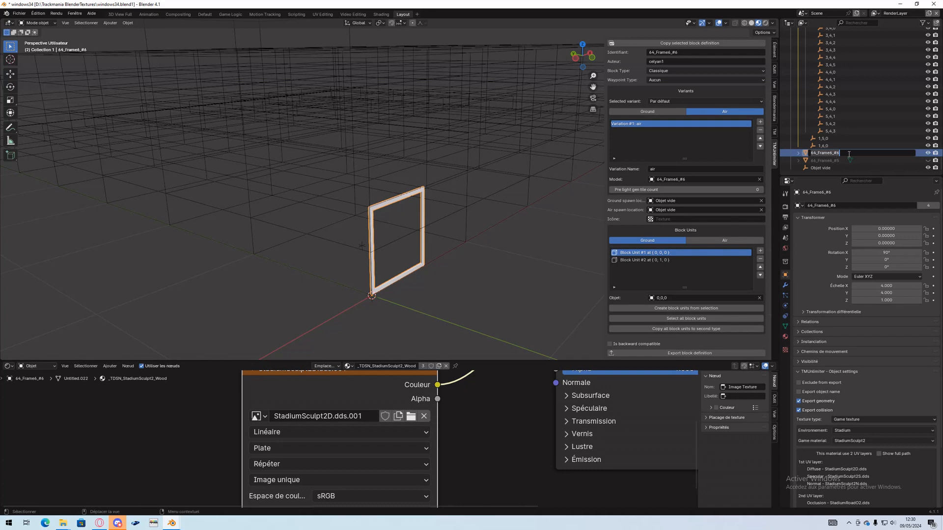
Start exporting the block definition into Documents\TrackMania\Blocks with the file name 64_Frame6_#6.Block.Gbx
{"action": "left_click", "coordinate": [690, 353]}
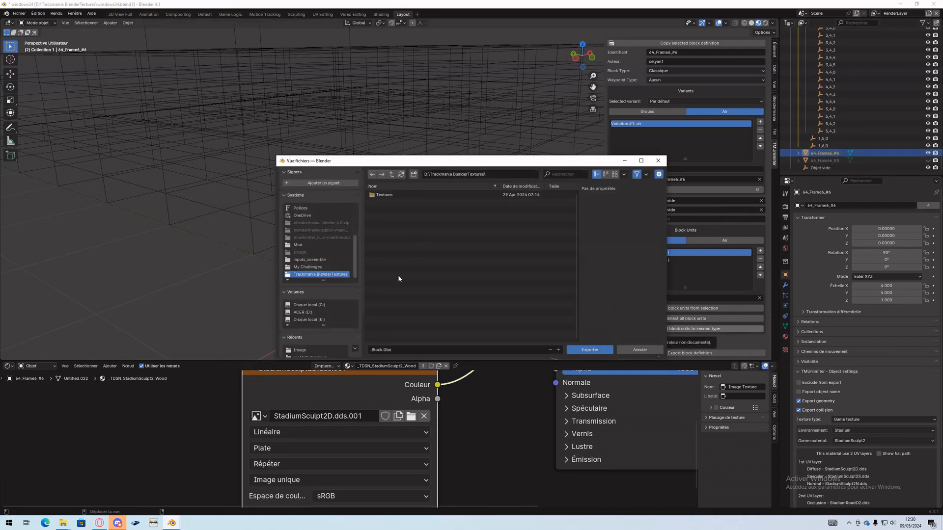
{"action": "scroll", "coordinate": [319, 330], "scroll_direction": "down", "scroll_amount": 4}
{"action": "left_click", "coordinate": [314, 337]}
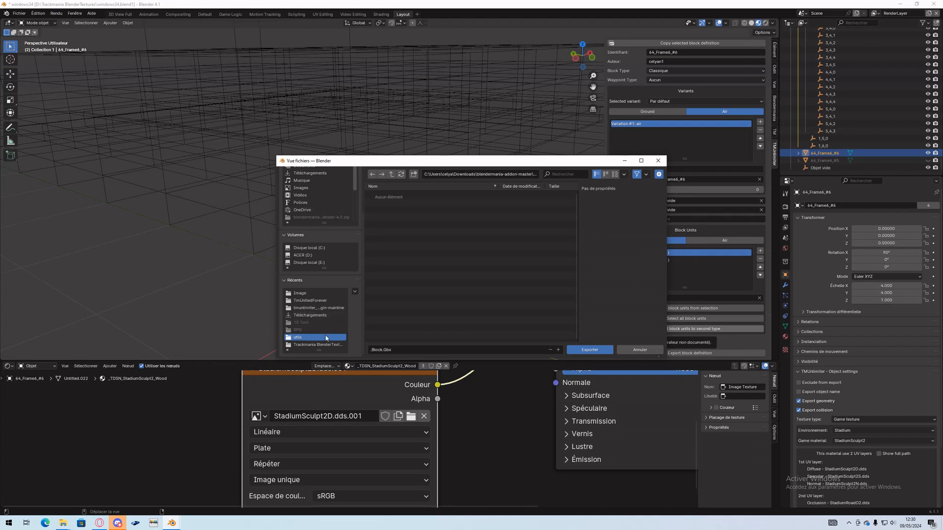
{"action": "scroll", "coordinate": [316, 295], "scroll_direction": "up", "scroll_amount": 4}
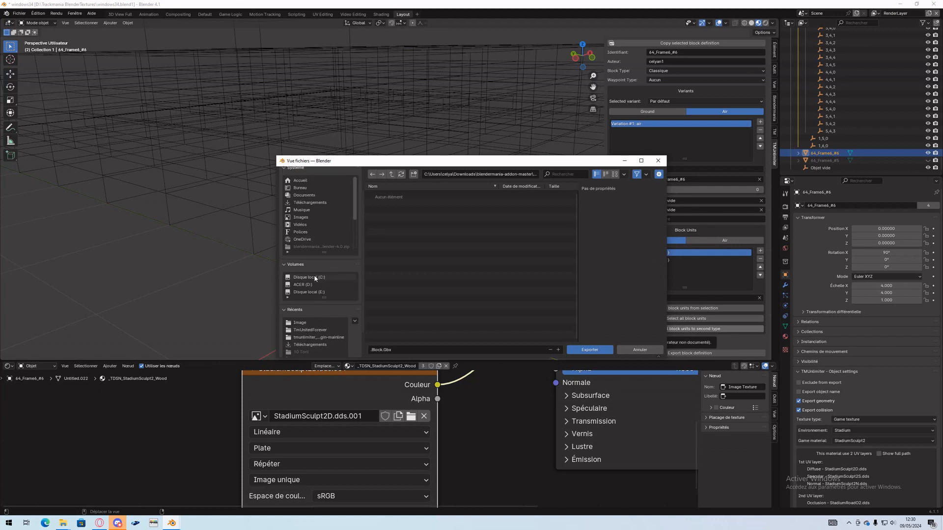
{"action": "left_click", "coordinate": [313, 223]}
{"action": "double_click", "coordinate": [387, 224]}
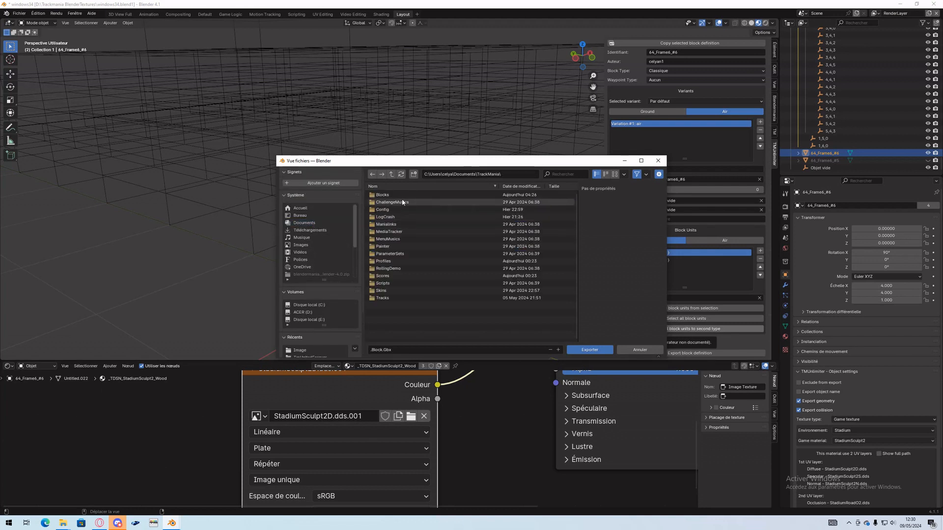
{"action": "double_click", "coordinate": [388, 194]}
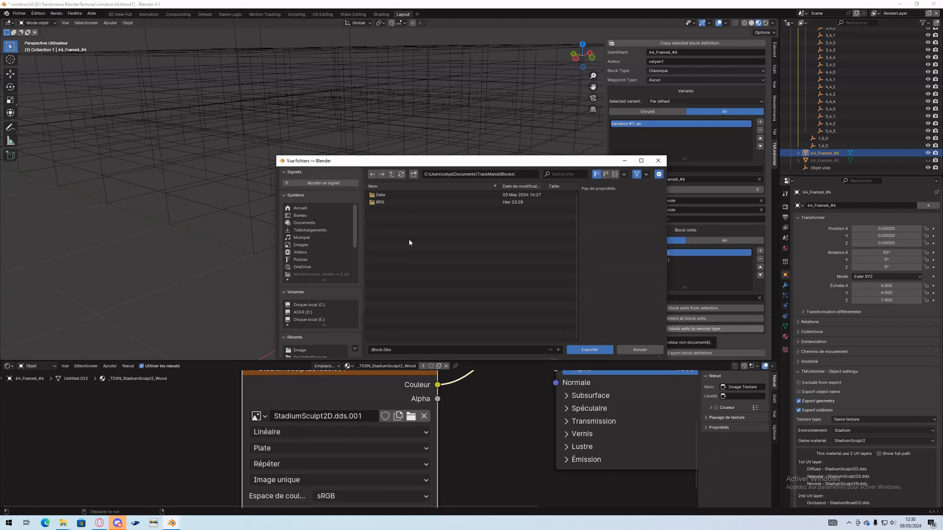
{"action": "left_click", "coordinate": [370, 349]}
{"action": "key", "text": "ctrl+v"}
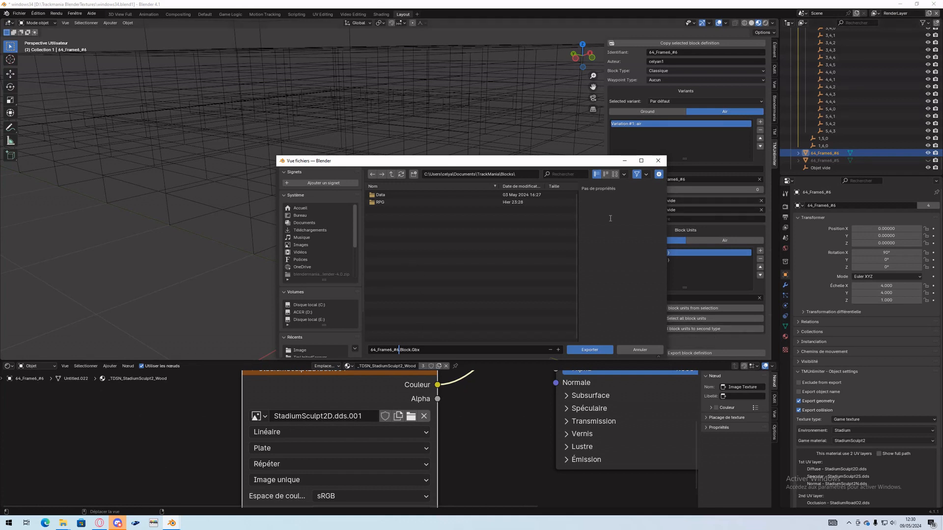
Create a folder named tutorial inside Blocks and try to export the block definition into it
{"action": "right_click", "coordinate": [393, 220]}
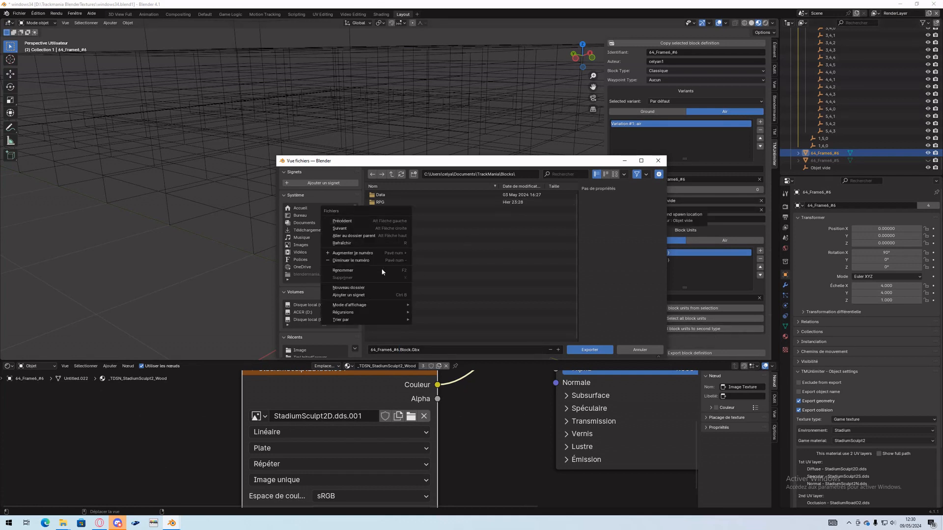
{"action": "left_click", "coordinate": [386, 288]}
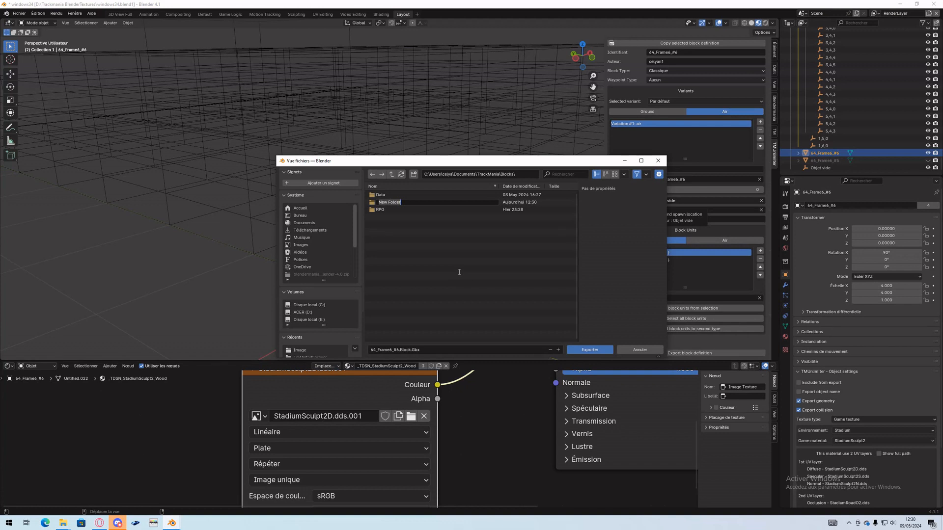
{"action": "type", "text": "tutorial"}
{"action": "key", "text": "Return"}
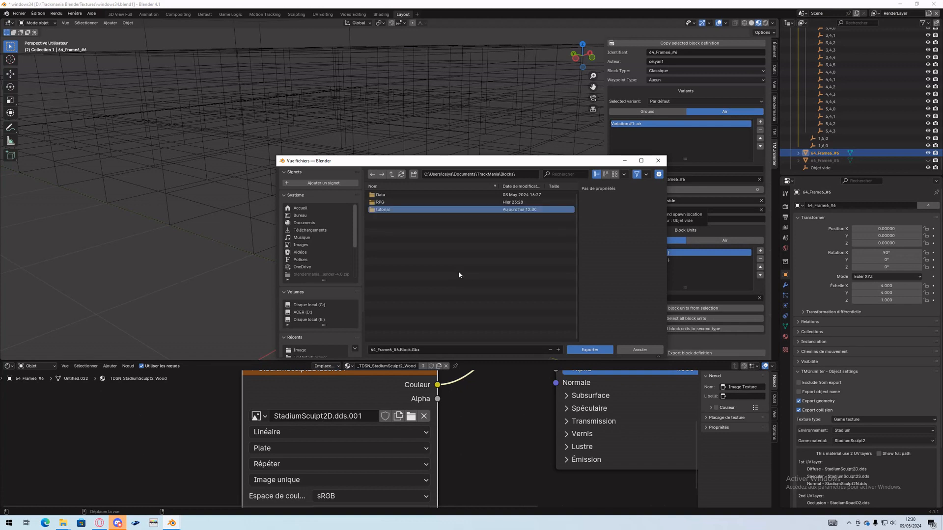
{"action": "double_click", "coordinate": [460, 210]}
{"action": "left_click", "coordinate": [590, 349]}
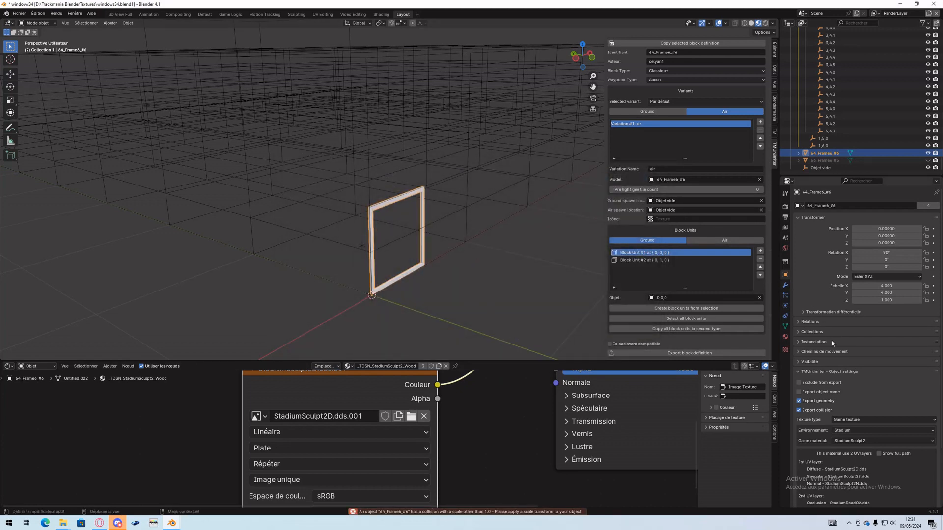
Apply all transformations to the 64_Frame6_#6 window frame object
{"action": "scroll", "coordinate": [426, 288], "scroll_direction": "up", "scroll_amount": 2}
{"action": "middle_click_drag", "start_coordinate": [426, 288], "coordinate": [481, 303]}
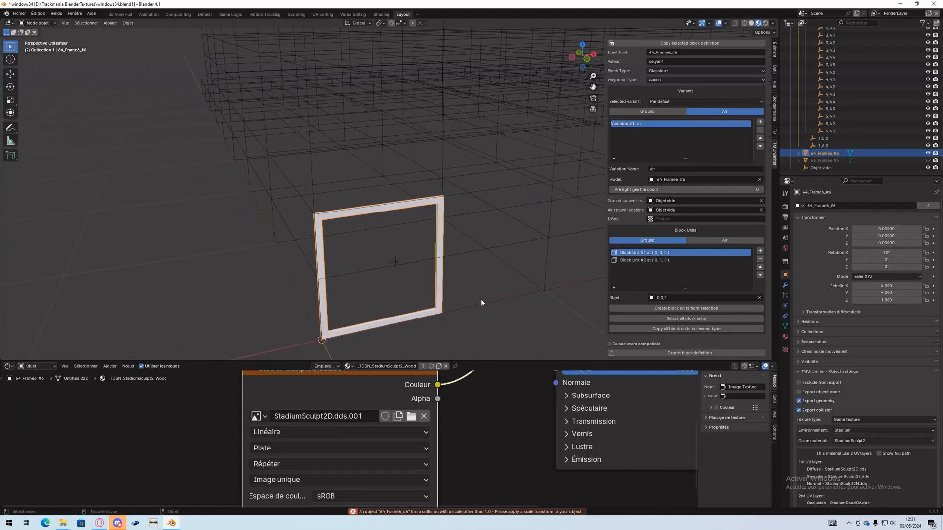
{"action": "key", "text": "ctrl+a"}
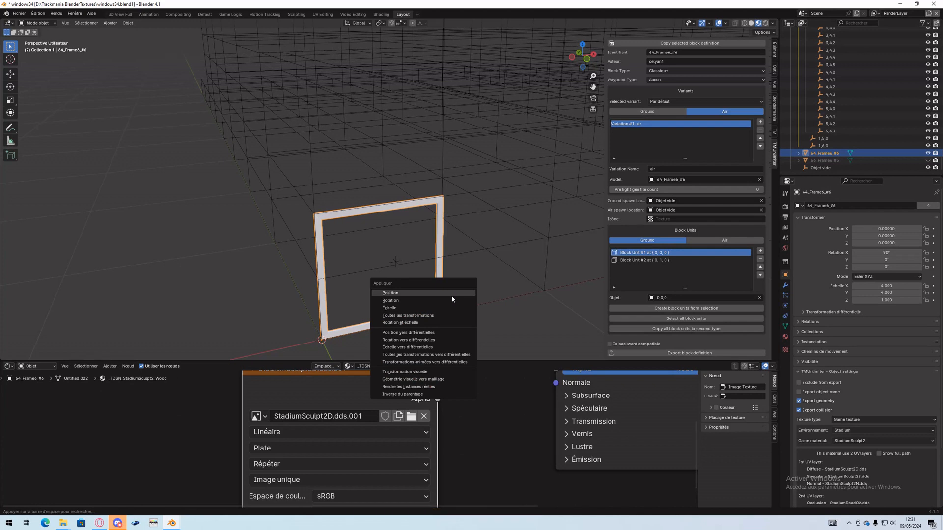
{"action": "left_click", "coordinate": [411, 316]}
{"action": "middle_click_drag", "start_coordinate": [412, 315], "coordinate": [479, 288]}
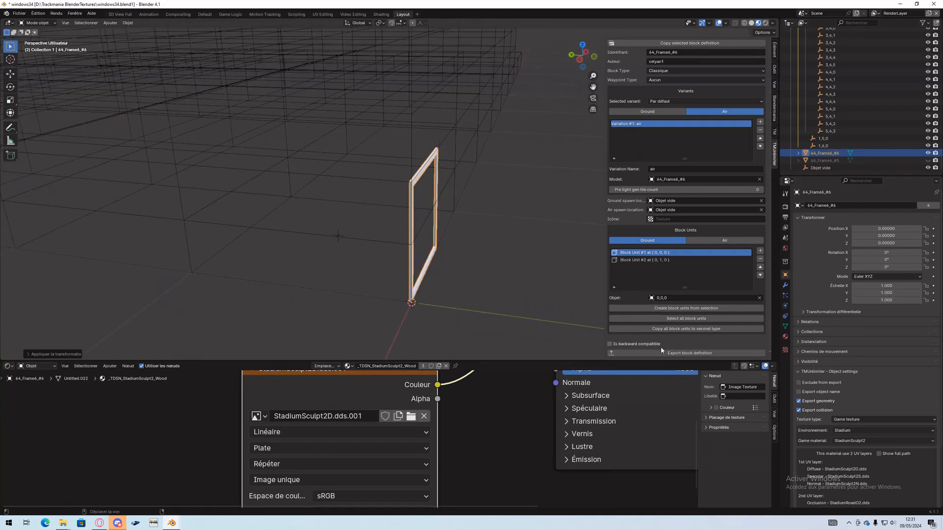
Export the block definition again with the file name 64_Frame6_#6.Block.Gbx
{"action": "left_click", "coordinate": [663, 352]}
{"action": "left_click", "coordinate": [386, 351]}
{"action": "key", "text": "Left"}
{"action": "type", "text": "64_Frame6_#6"}
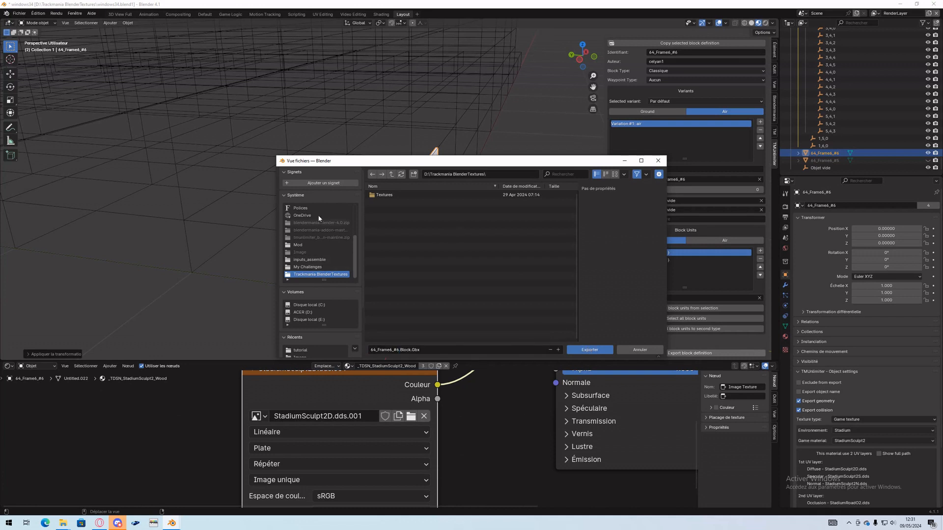
{"action": "left_click", "coordinate": [590, 350]}
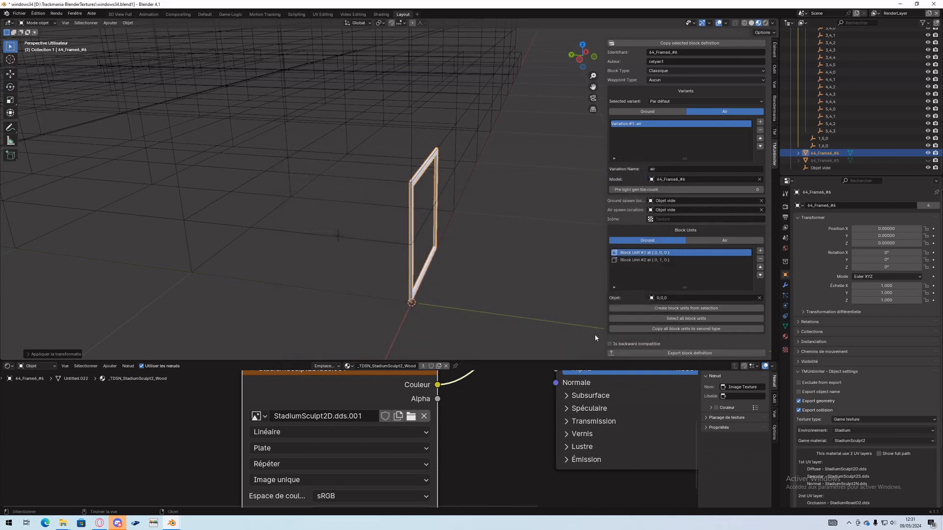
Launch TrackMania with the existing player profile and open a new circuit with the paint option Aucune
{"action": "left_click", "coordinate": [141, 526]}
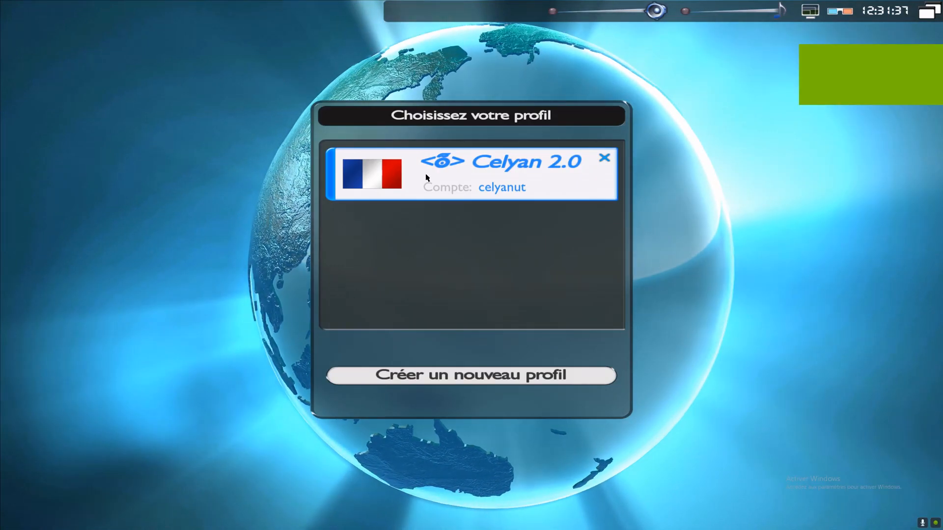
{"action": "left_click", "coordinate": [427, 178]}
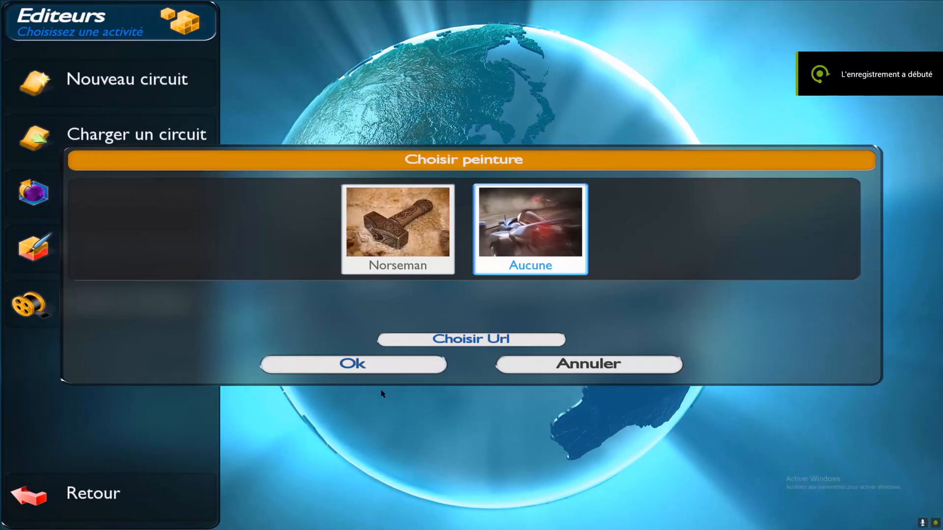
{"action": "left_click", "coordinate": [390, 359]}
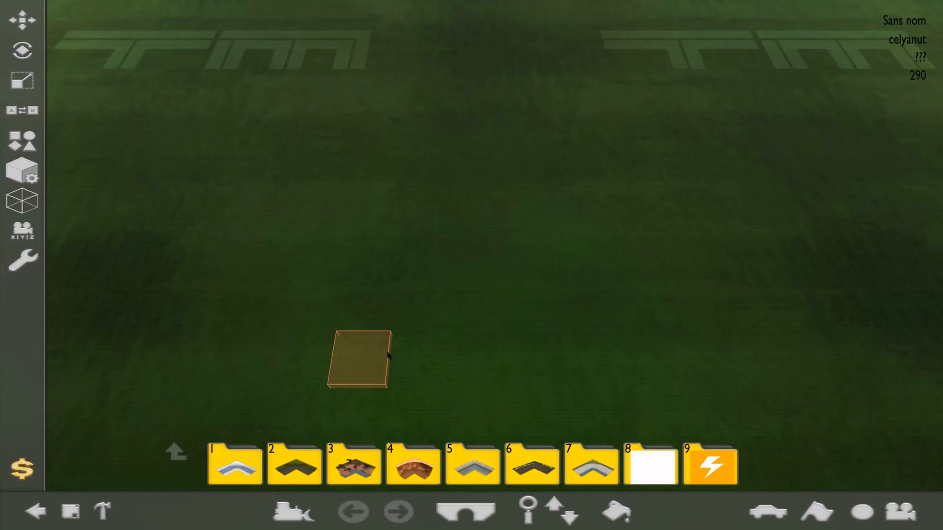
Preview the exported window frame block on the stadium grass from the custom blocks, and return to the block categories
{"action": "left_click", "coordinate": [596, 461]}
{"action": "left_click", "coordinate": [274, 466]}
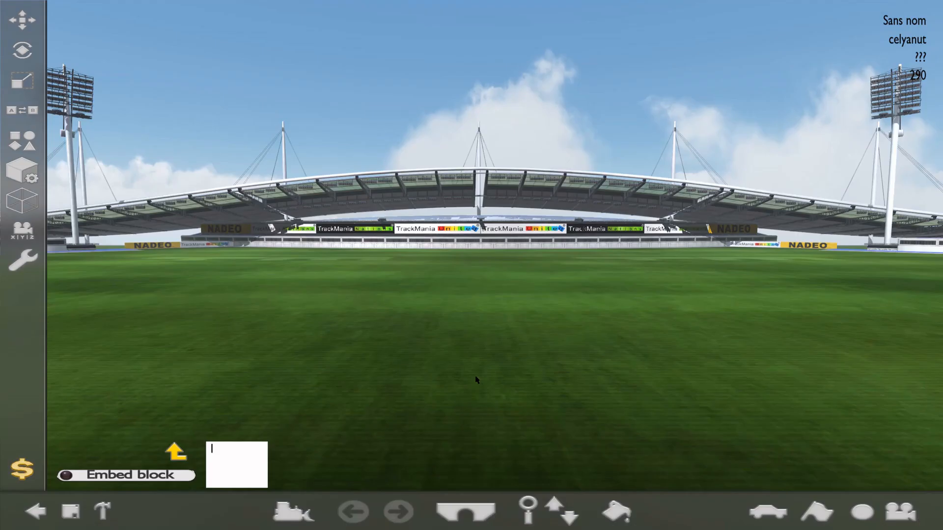
{"action": "scroll", "coordinate": [475, 395], "scroll_direction": "up", "scroll_amount": 2}
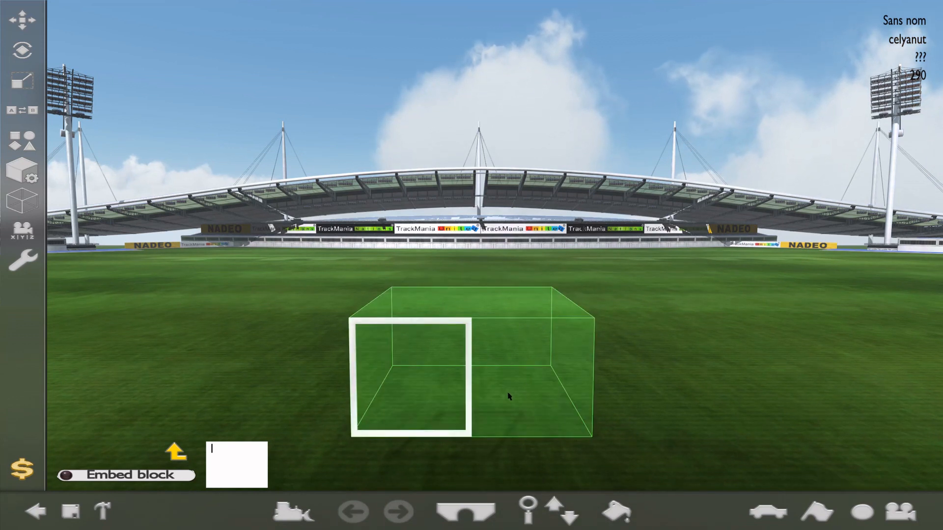
{"action": "left_click", "coordinate": [176, 451]}
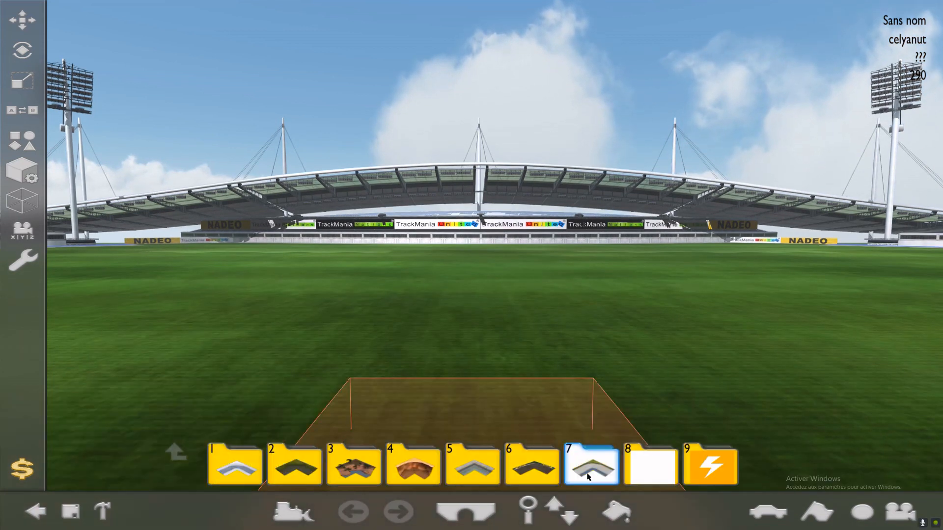
Place two flat grey platform blocks side by side above the stadium grass at the same height
{"action": "left_click", "coordinate": [562, 471]}
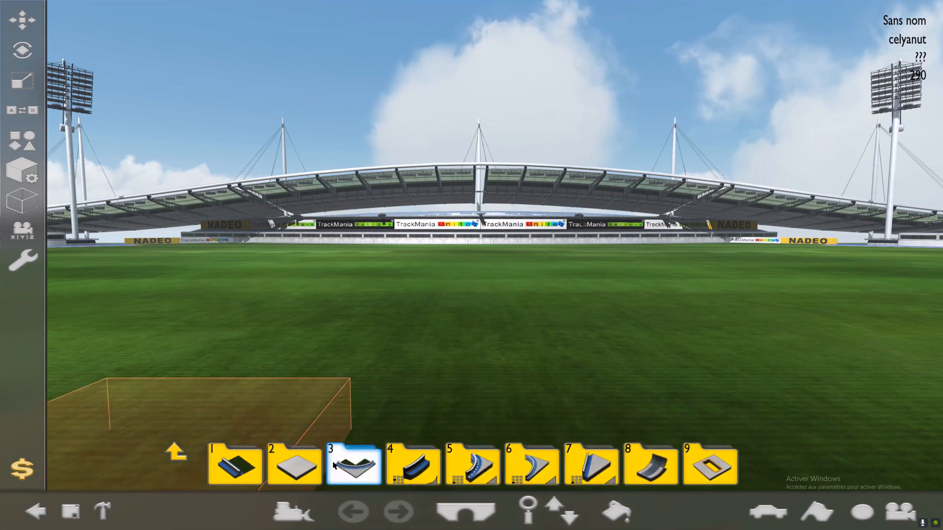
{"action": "left_click", "coordinate": [329, 456]}
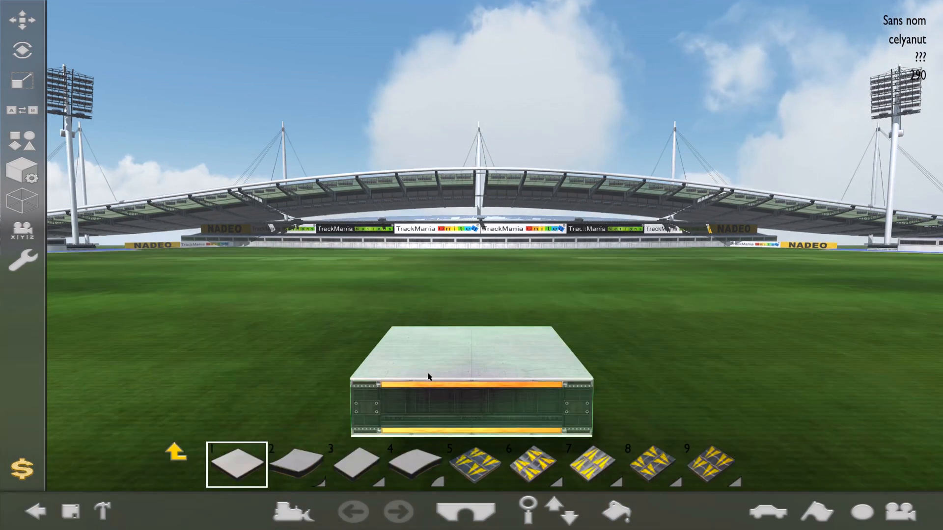
{"action": "left_click", "coordinate": [626, 385]}
{"action": "left_click", "coordinate": [175, 451]}
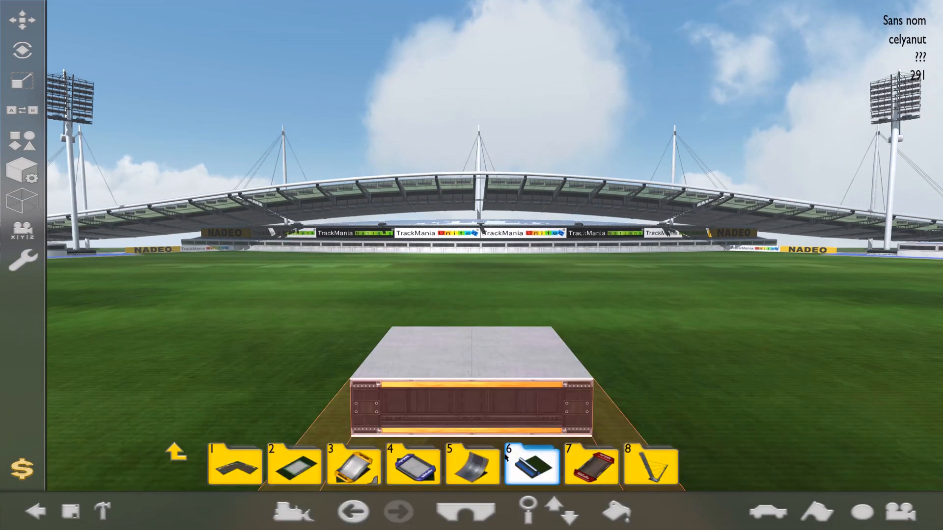
{"action": "left_click", "coordinate": [461, 460]}
{"action": "left_click", "coordinate": [503, 395]}
{"action": "scroll", "coordinate": [627, 420], "scroll_direction": "down", "scroll_amount": 1}
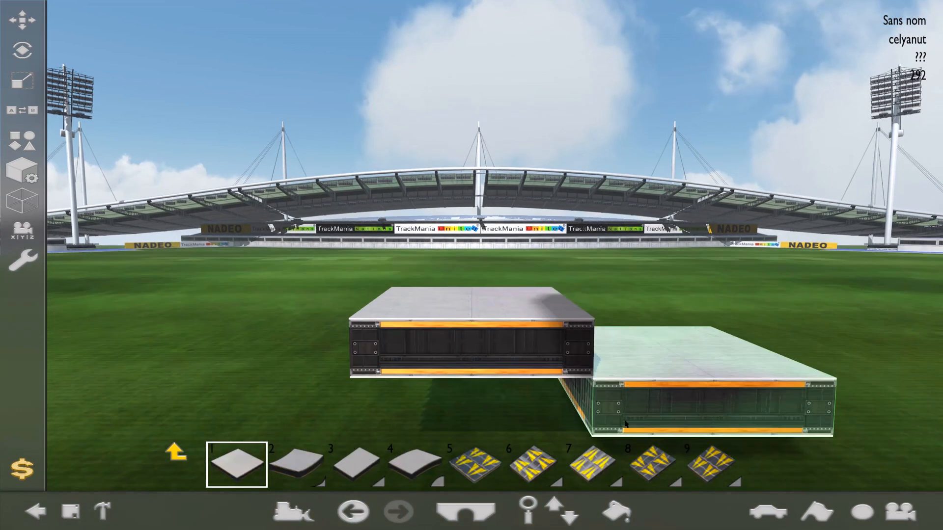
{"action": "scroll", "coordinate": [627, 421], "scroll_direction": "up", "scroll_amount": 1}
{"action": "left_click", "coordinate": [627, 421]}
Select the window frame from the custom blocks and place it on top of the platform, between its two halves
{"action": "left_click", "coordinate": [175, 451]}
{"action": "right_click", "coordinate": [559, 458]}
{"action": "left_click", "coordinate": [644, 462]}
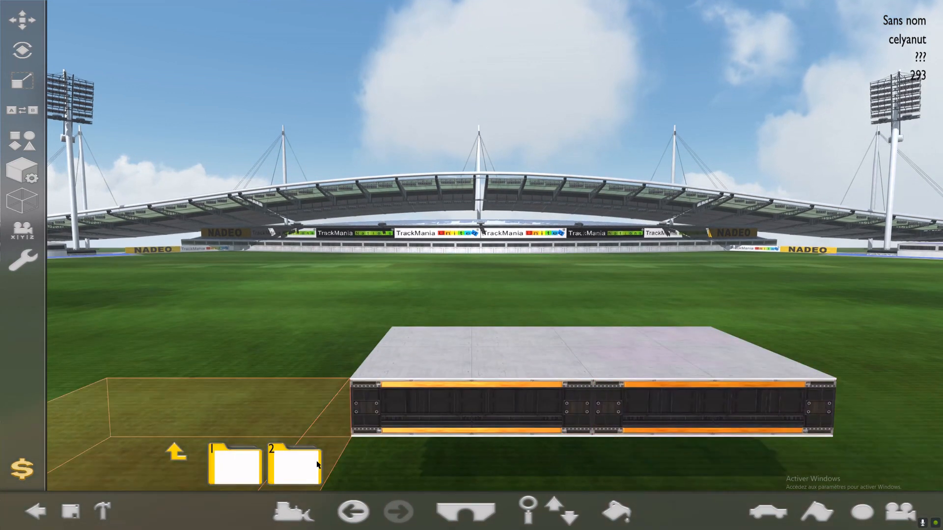
{"action": "left_click", "coordinate": [310, 463]}
{"action": "left_click", "coordinate": [241, 463]}
{"action": "scroll", "coordinate": [530, 400], "scroll_direction": "up", "scroll_amount": 1}
{"action": "right_click", "coordinate": [618, 381]}
{"action": "right_click", "coordinate": [620, 389]}
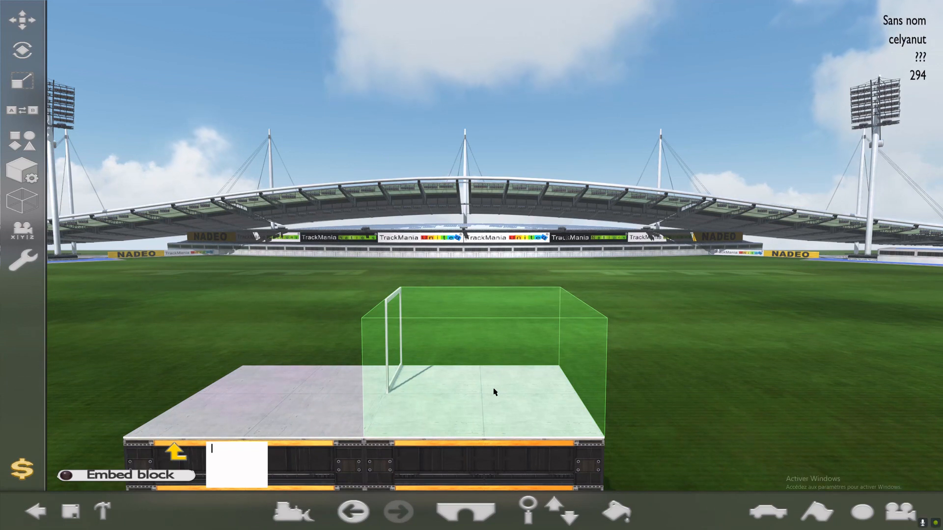
Start a test drive on the platform beside the window frame and drive the car up to the frame
{"action": "left_click", "coordinate": [494, 392]}
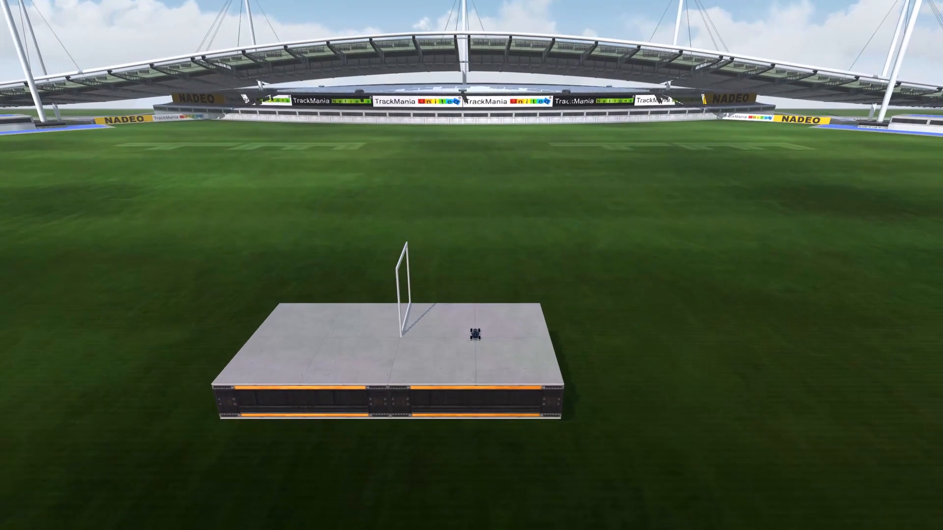
{"action": "key", "text": "BackSpace"}
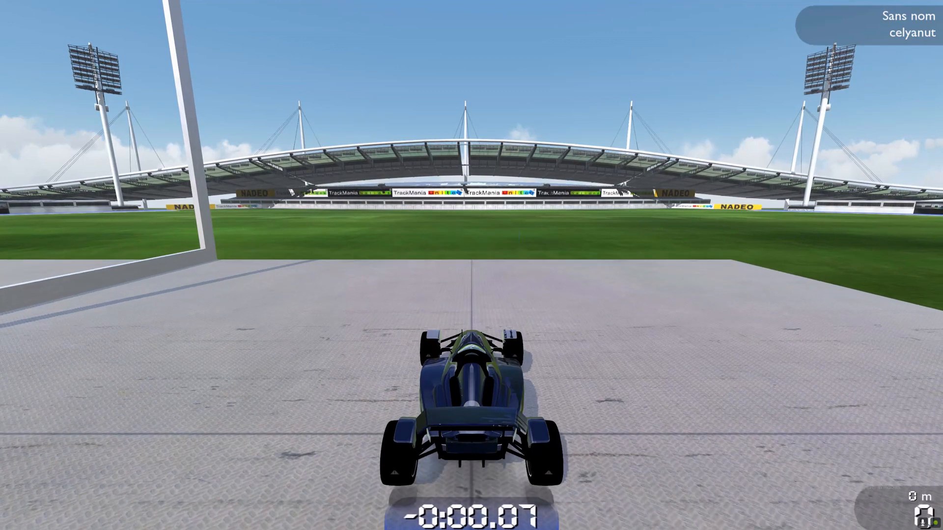
{"action": "key", "text": "Up"}
{"action": "key", "text": "Left"}
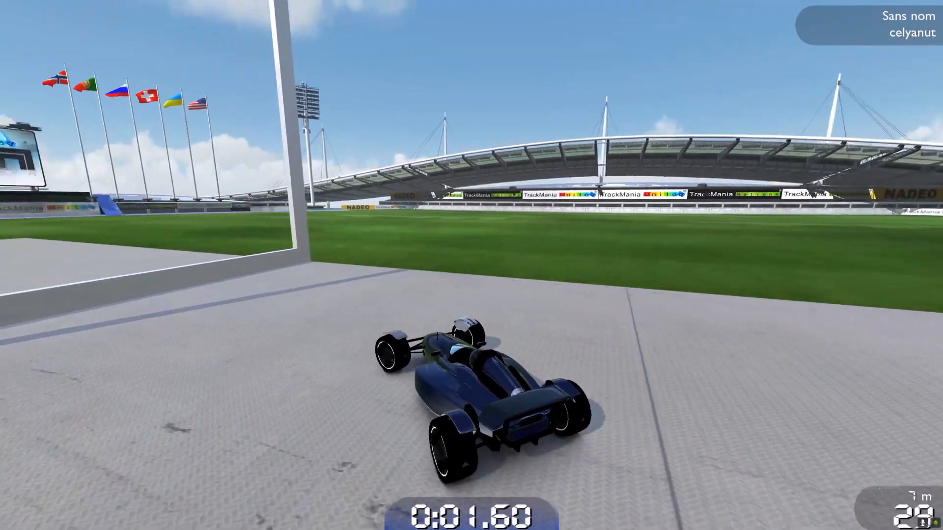
{"action": "key", "text": "Down"}
{"action": "key", "text": "Right"}
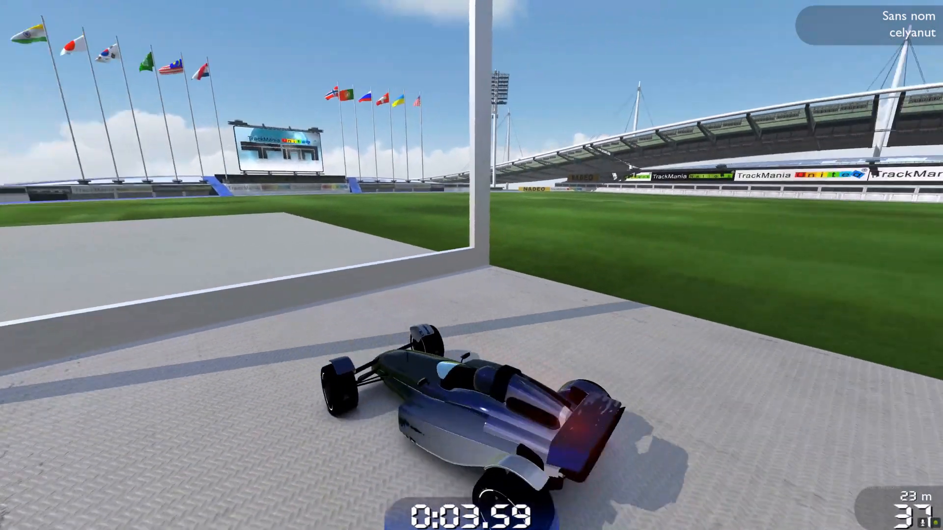
{"action": "key", "text": "Up"}
{"action": "key", "text": "Down"}
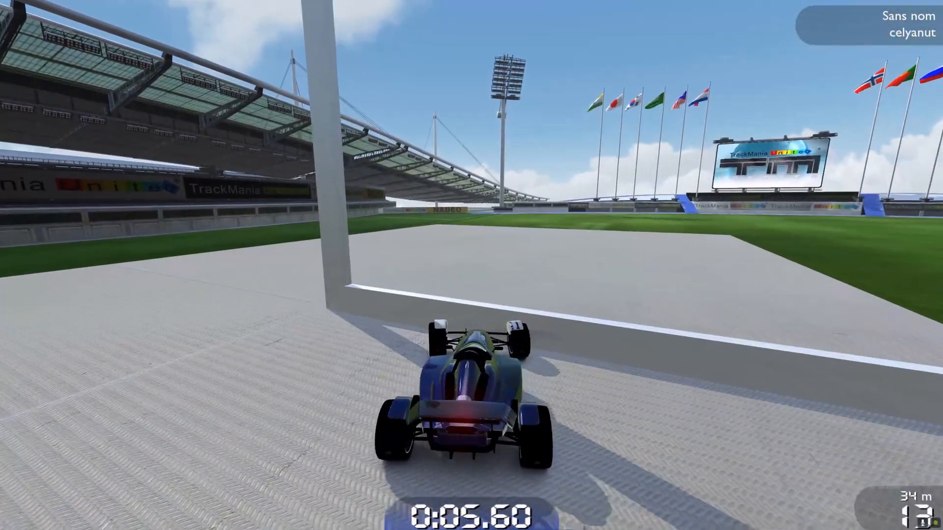
{"action": "key", "text": "Left"}
{"action": "key", "text": "Up"}
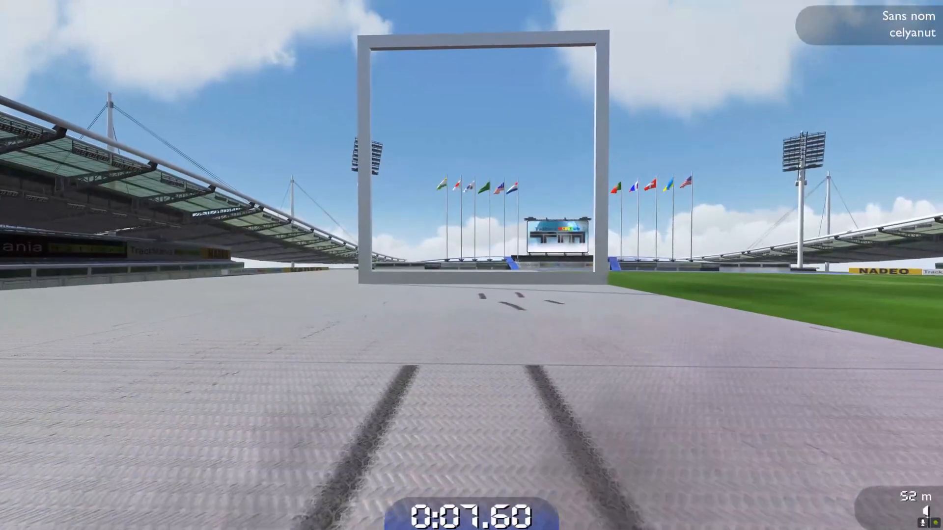